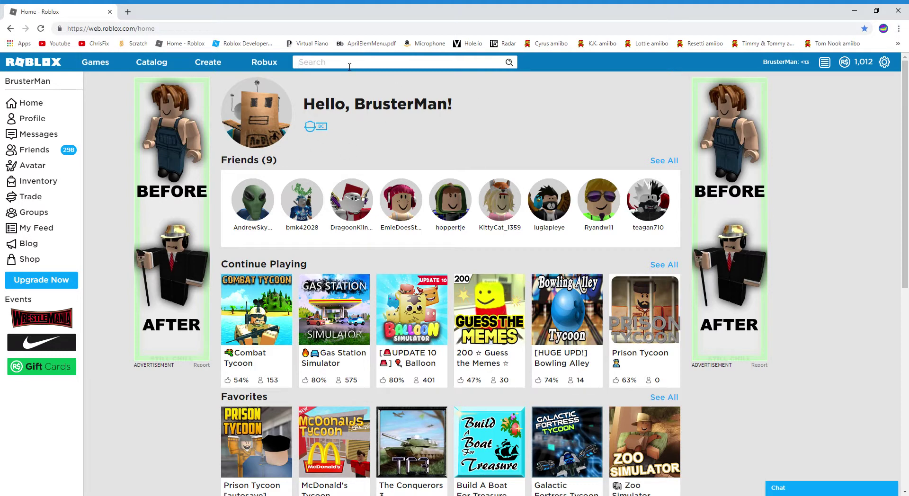
Search for your own account's username to list matching players
text(bRUSTERmAN)
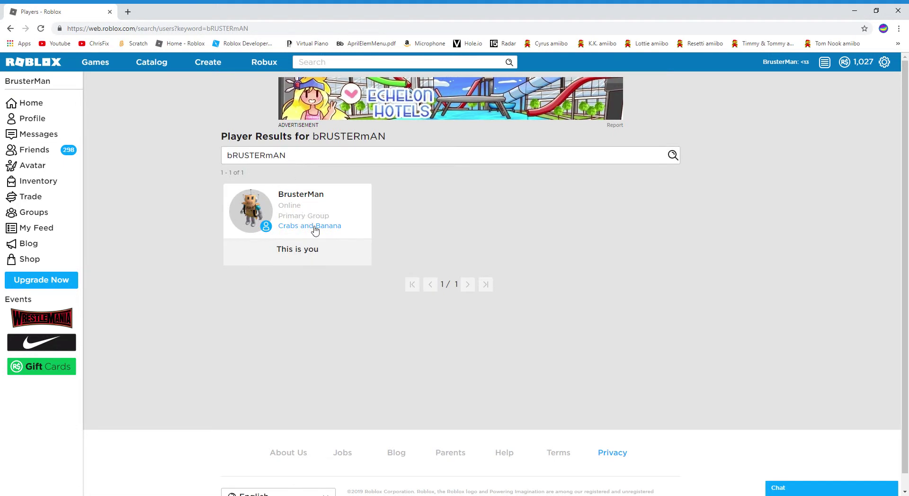
Open your own profile from the player results and scroll through its outfit and collections
click(295, 202)
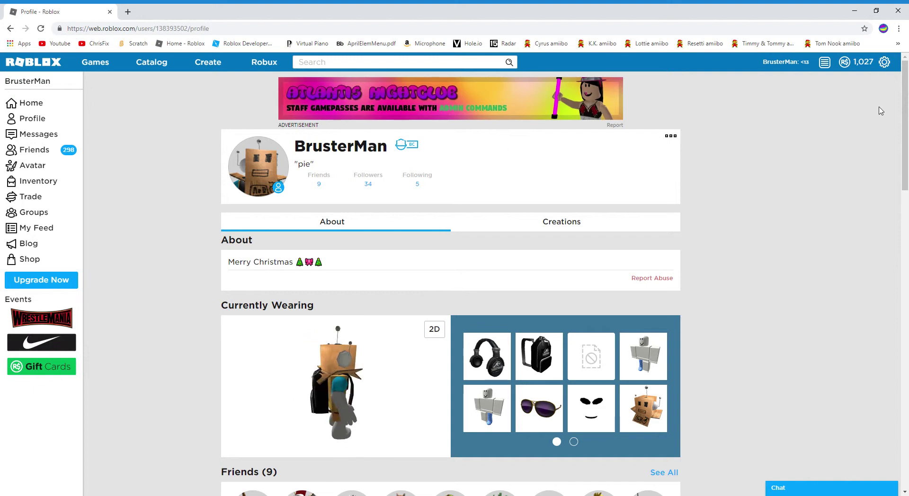
scroll(616, 196, down, 8)
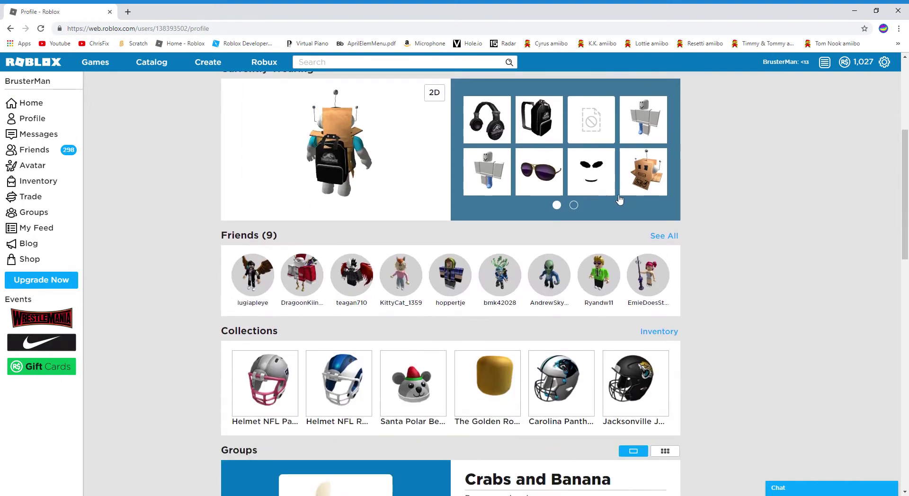
scroll(624, 196, down, 5)
scroll(621, 197, up, 3)
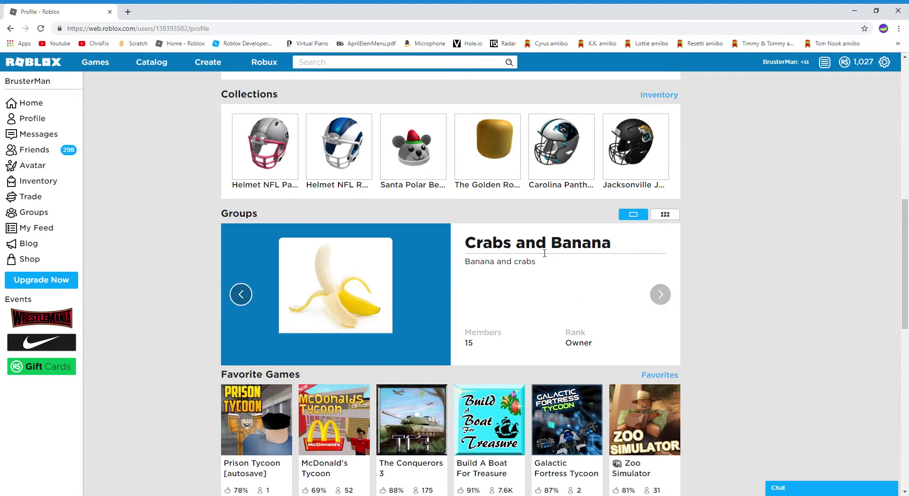
Highlight the Crabs and Banana group details, then scroll back to the top of the profile
drag(465, 261, 463, 351)
click(463, 352)
scroll(453, 362, down, 3)
scroll(466, 356, up, 3)
scroll(492, 332, up, 6)
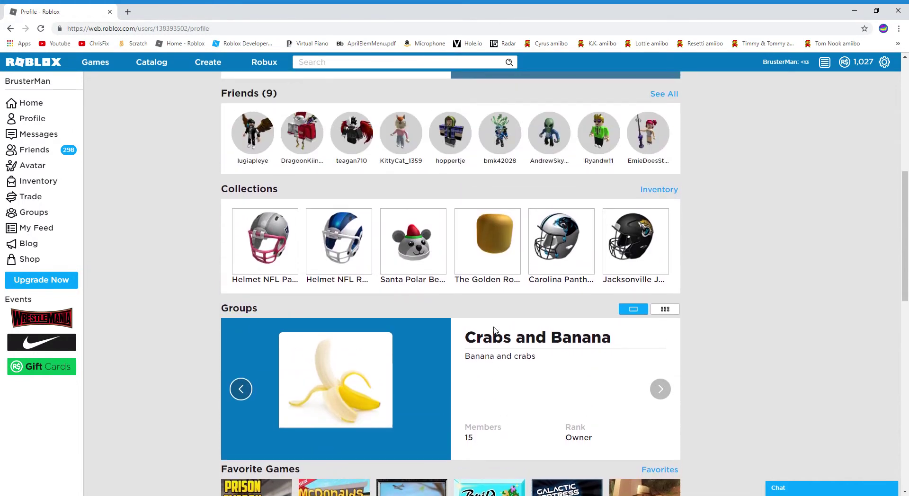
scroll(484, 337, up, 4)
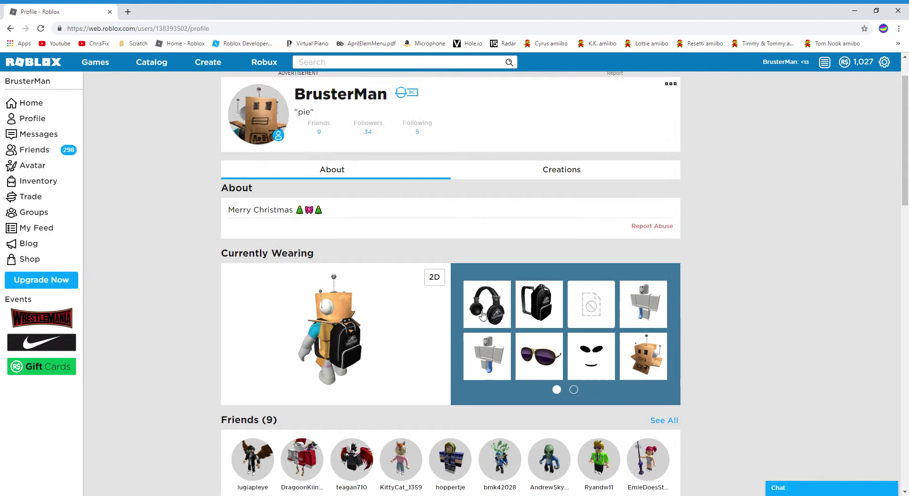
Show the account's created games as a grid on the Creations tab
click(528, 219)
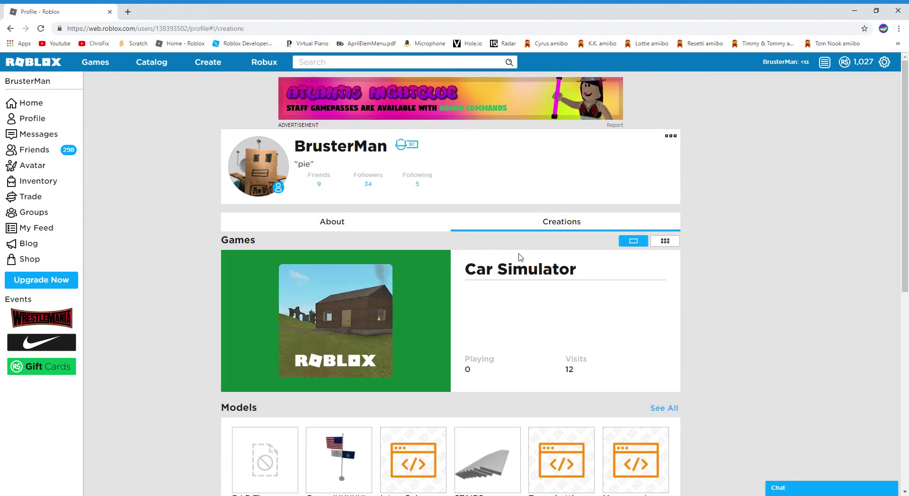
click(664, 241)
scroll(633, 251, down, 2)
scroll(632, 267, down, 2)
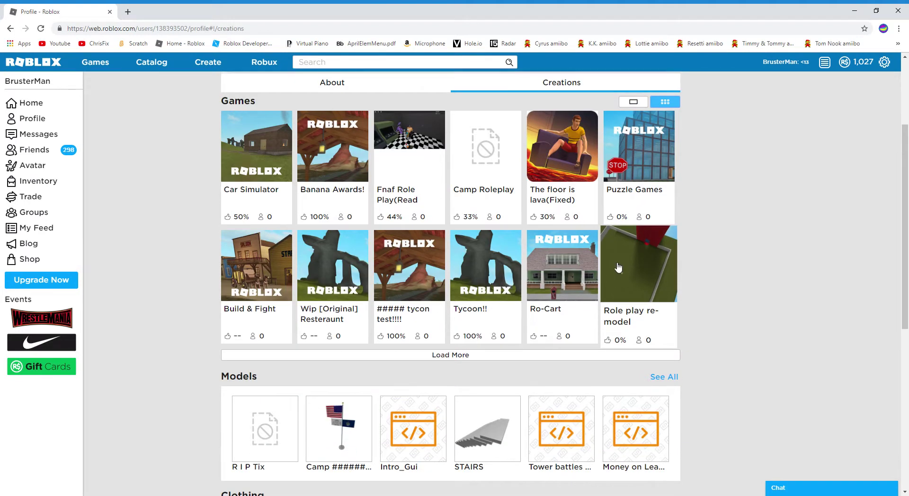
scroll(517, 244, up, 2)
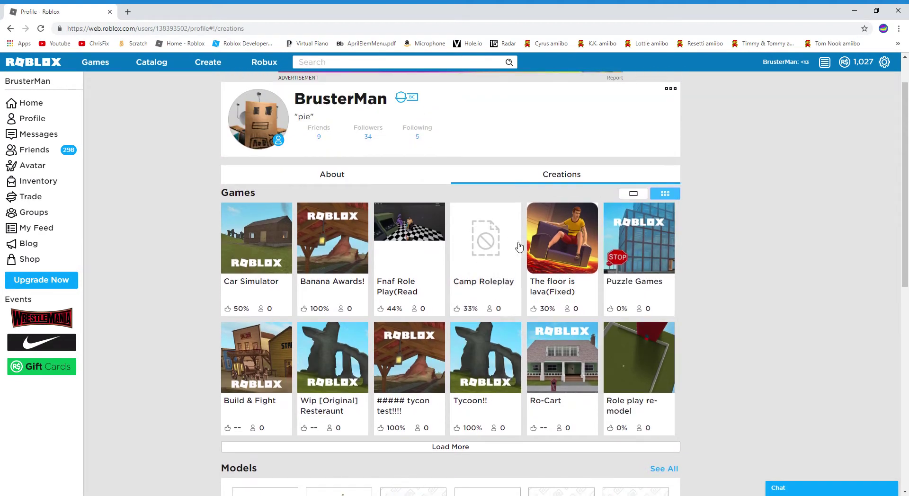
Review the About tab, then return to Creations and scroll down to its models and clothing
click(298, 179)
scroll(426, 221, down, 3)
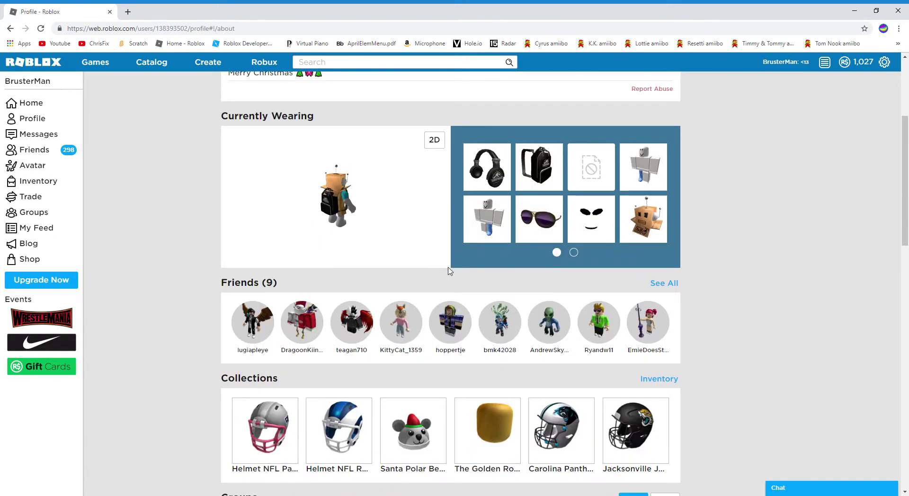
scroll(548, 335, down, 7)
scroll(552, 313, down, 10)
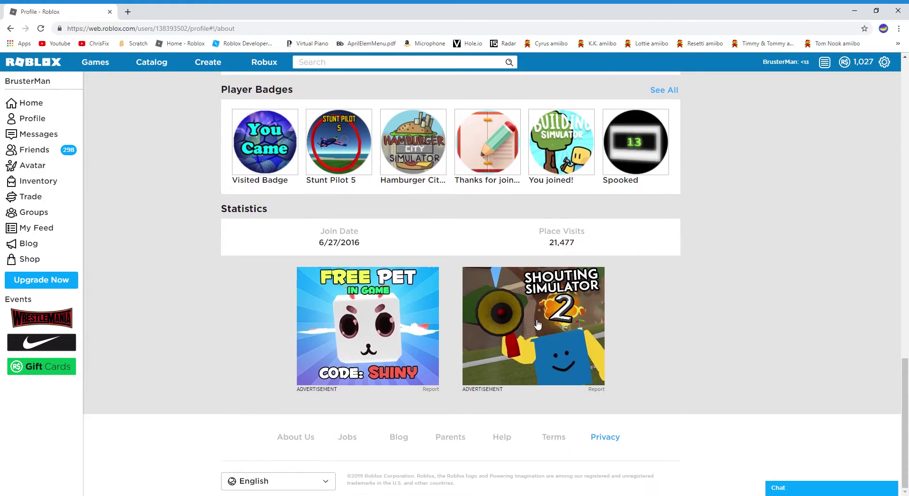
scroll(537, 322, up, 4)
scroll(532, 322, up, 18)
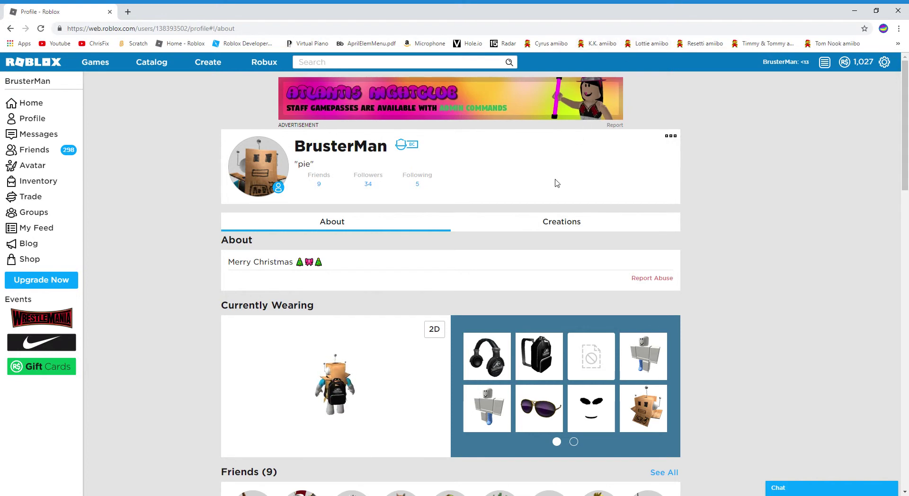
click(535, 226)
scroll(529, 248, down, 8)
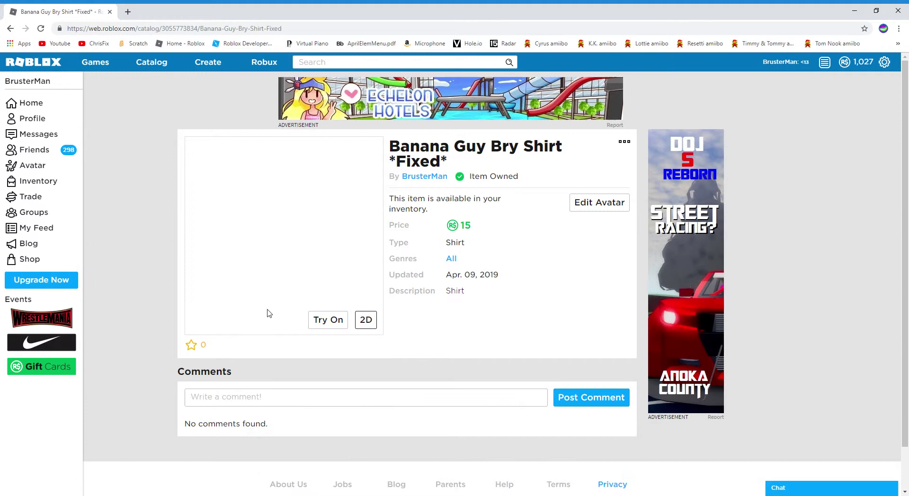
Rotate the Banana Guy Bry Shirt's 3D preview and glance at the recommended shirts
mouse_move(286, 254)
mouse_down()
mouse_move(353, 246)
mouse_move(298, 219)
mouse_move(267, 256)
mouse_up()
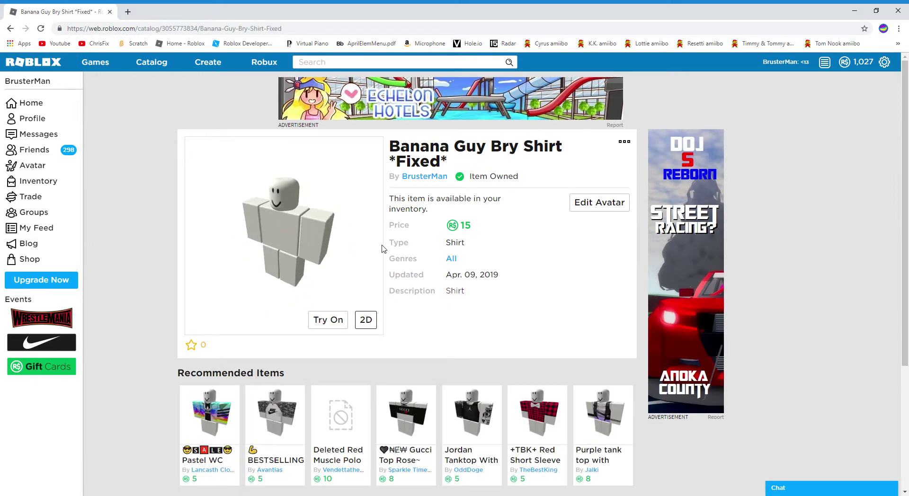
scroll(383, 248, down, 4)
scroll(598, 204, up, 4)
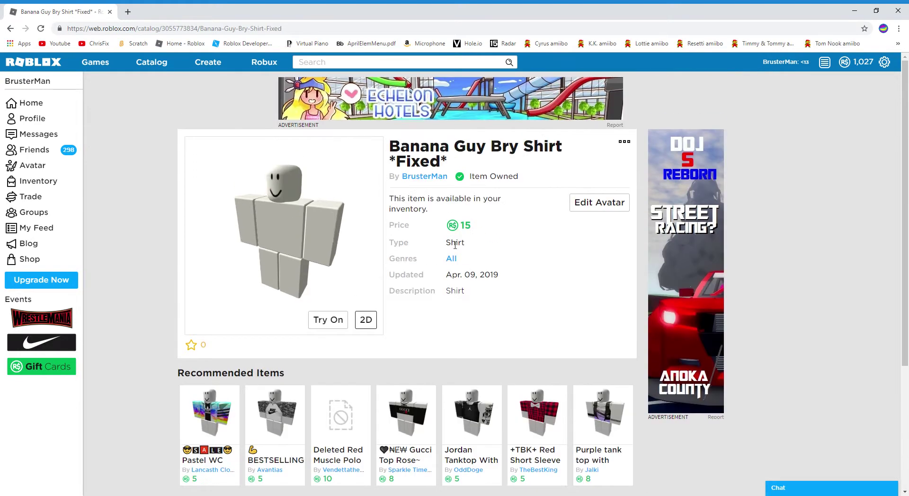
In the Avatar Editor, take off the Mr. Robot Torso and put on the Banana Guy Bry Shirt
click(597, 203)
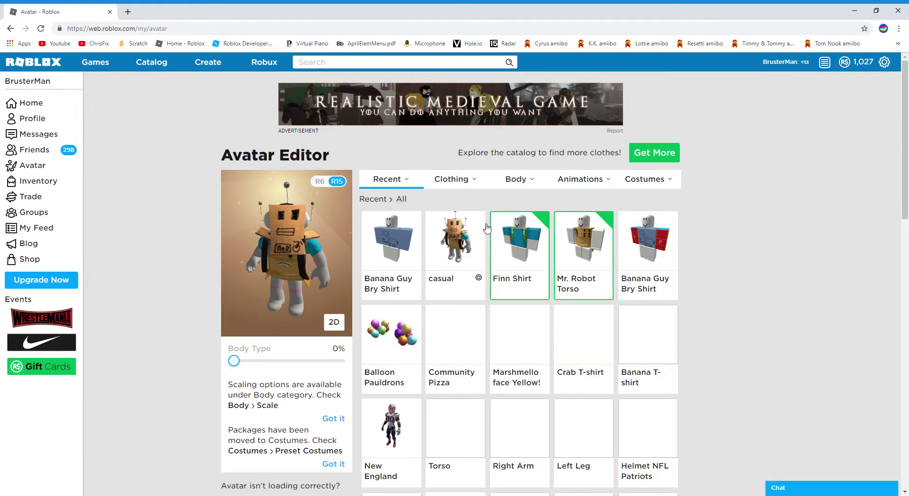
scroll(487, 228, down, 1)
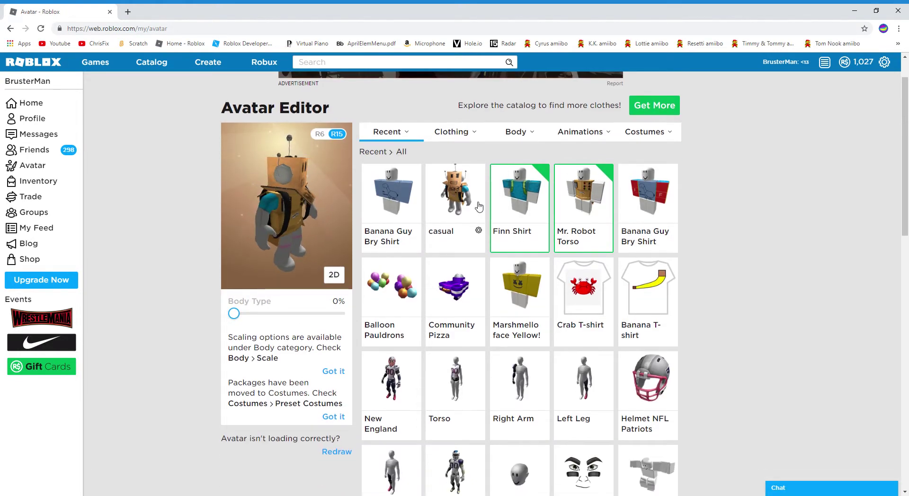
click(558, 217)
click(398, 214)
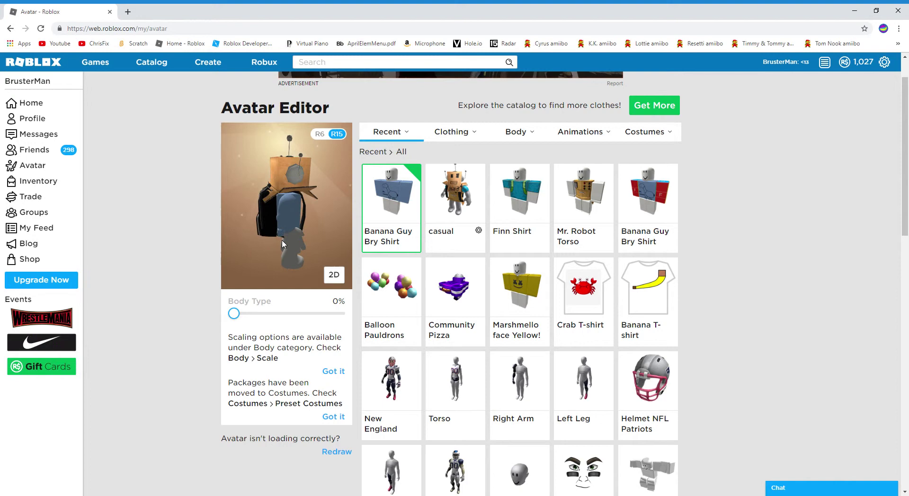
Remove the Jurassic World backpack and turn the avatar to check it from behind
scroll(456, 240, down, 12)
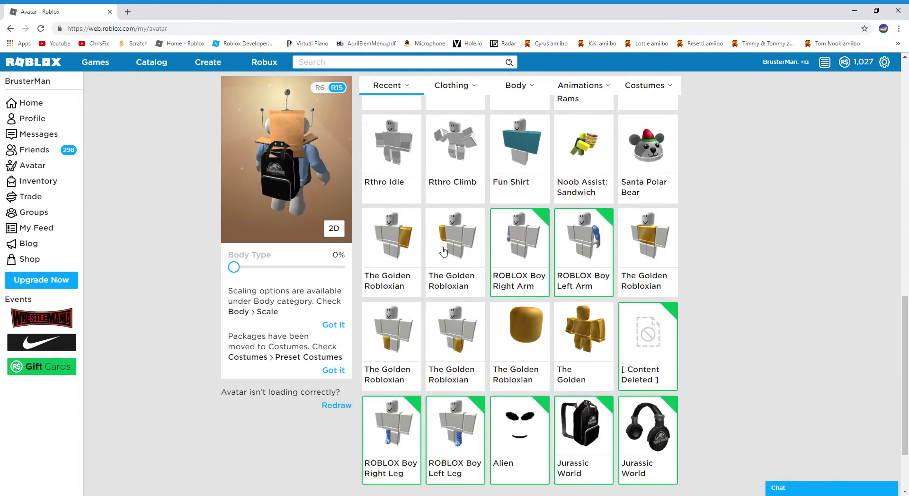
scroll(443, 251, down, 3)
click(573, 336)
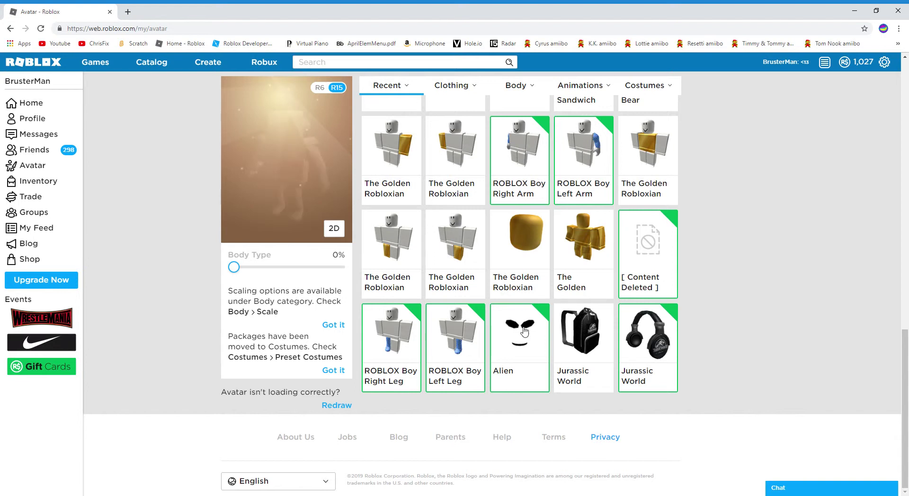
mouse_move(284, 170)
mouse_down()
mouse_move(333, 197)
mouse_move(317, 193)
mouse_move(325, 190)
mouse_up()
scroll(332, 198, up, 5)
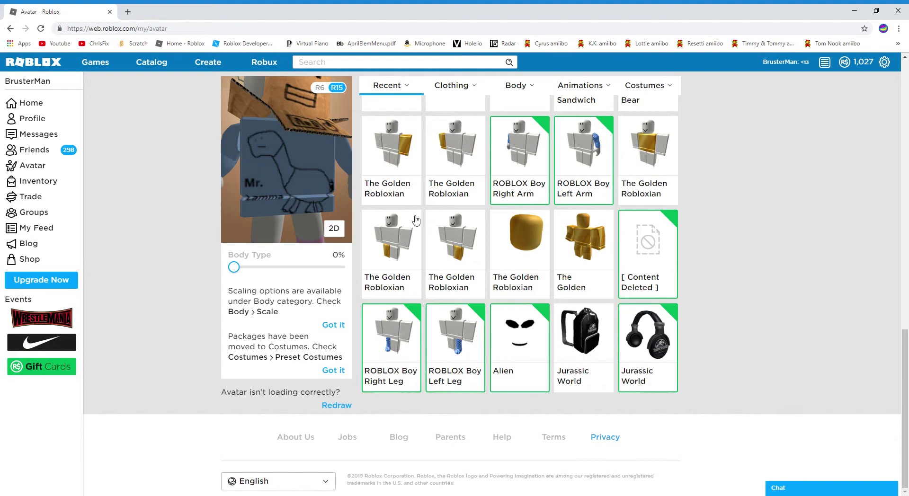
scroll(417, 218, up, 8)
scroll(416, 218, up, 8)
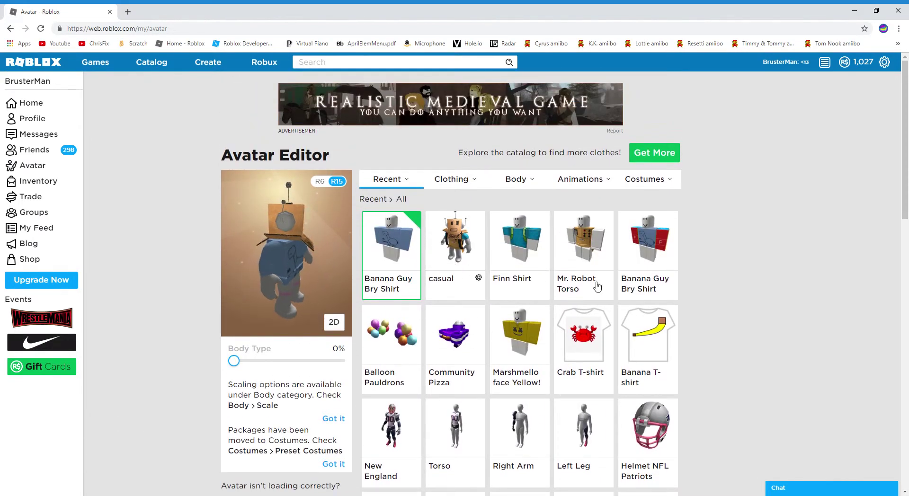
scroll(588, 291, down, 5)
scroll(591, 295, up, 1)
scroll(591, 294, down, 3)
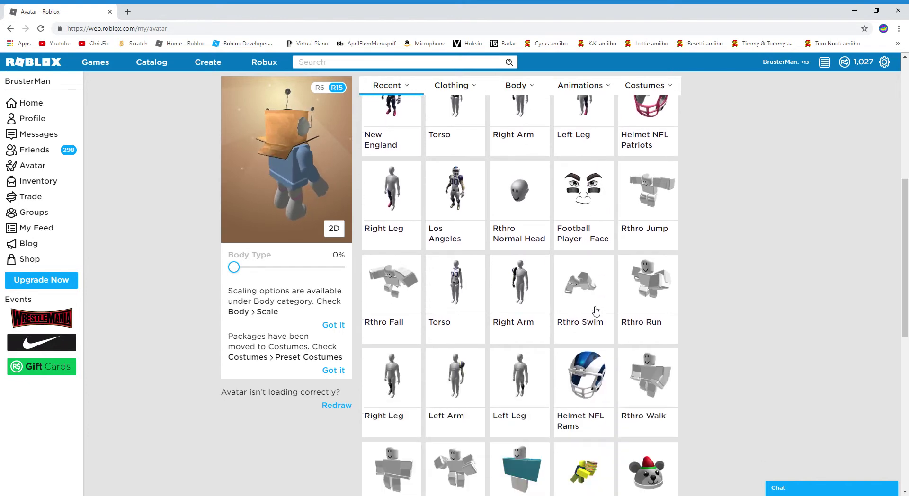
scroll(594, 293, up, 5)
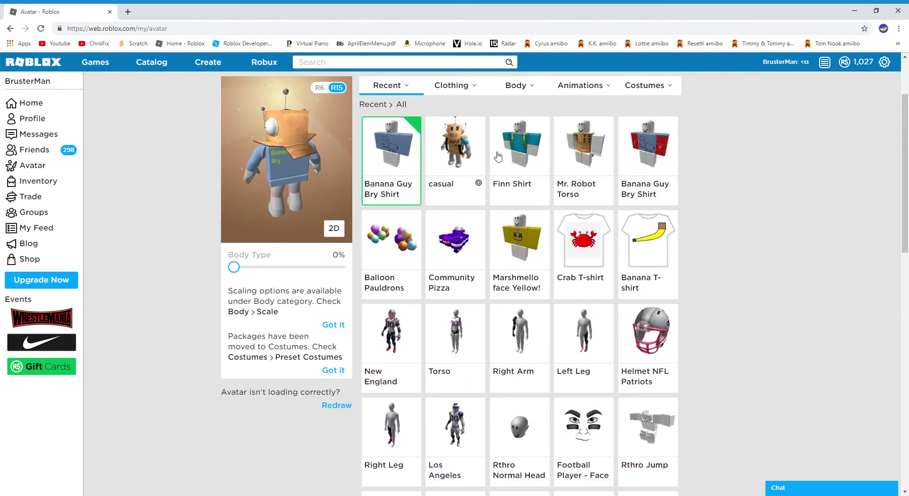
Put on the Finn Shirt and try body type 100% before returning it to 0%
click(497, 152)
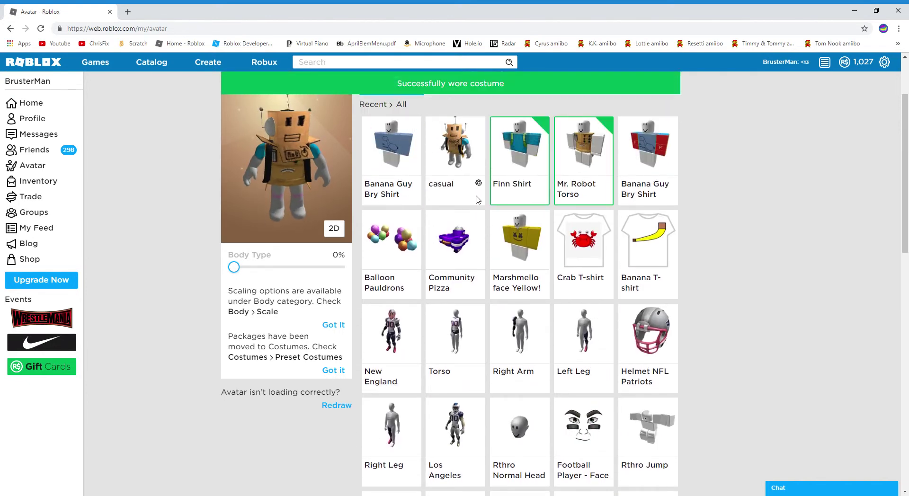
scroll(442, 207, down, 4)
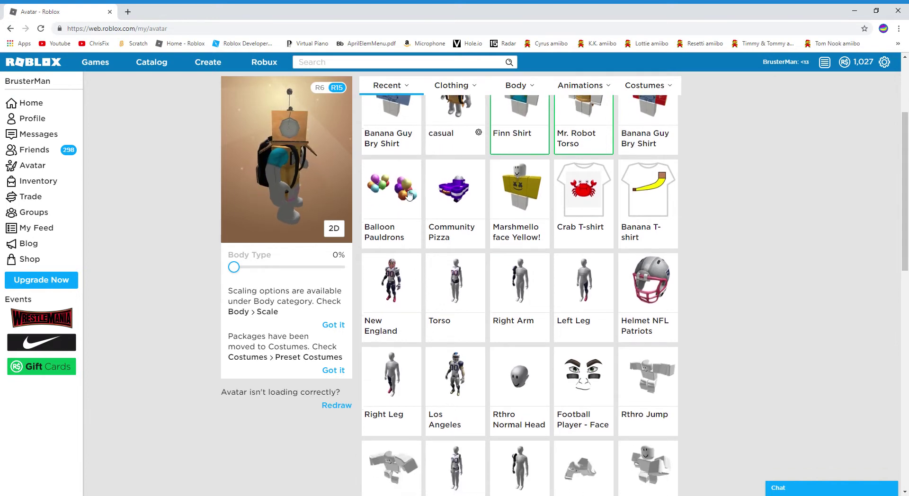
drag(236, 268, 339, 268)
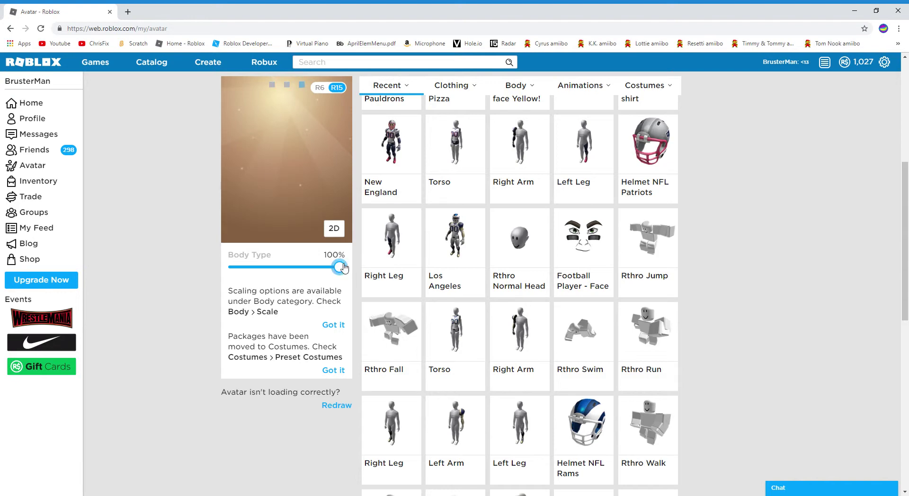
drag(344, 268, 150, 280)
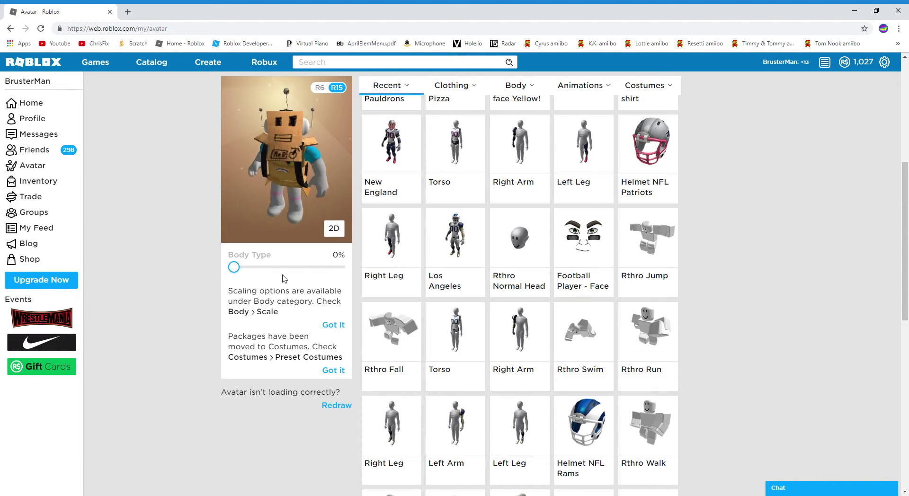
scroll(321, 278, down, 10)
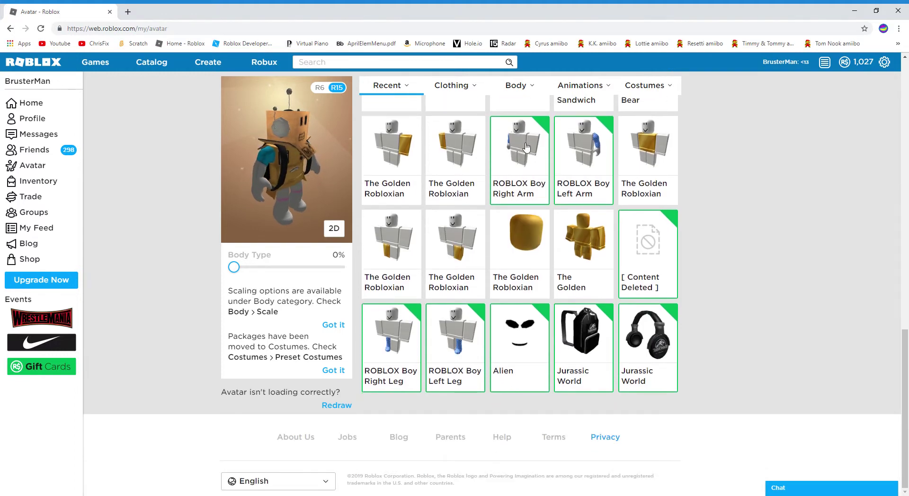
scroll(533, 270, up, 3)
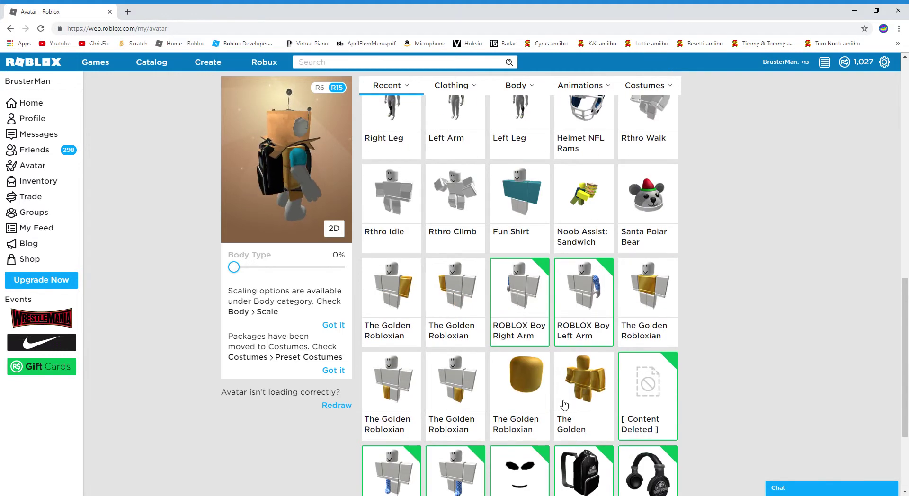
Toggle the Content Deleted item off and on twice, leaving it worn
click(649, 401)
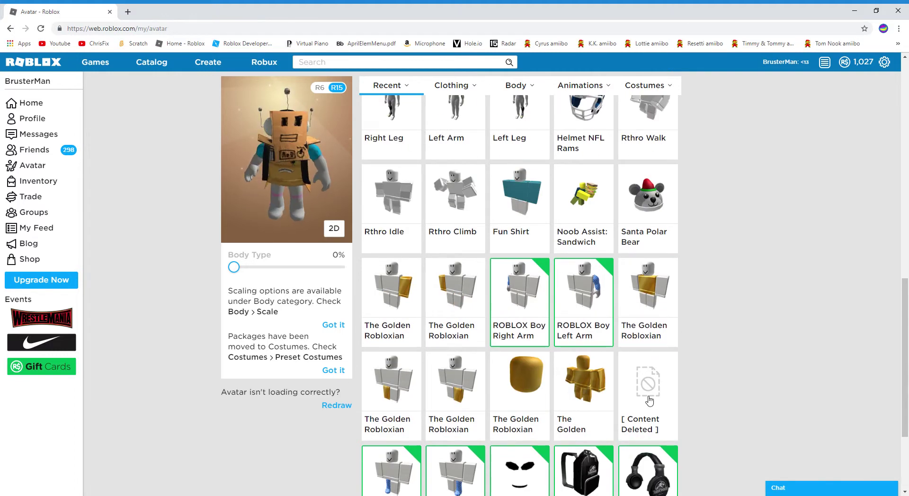
click(649, 401)
click(648, 402)
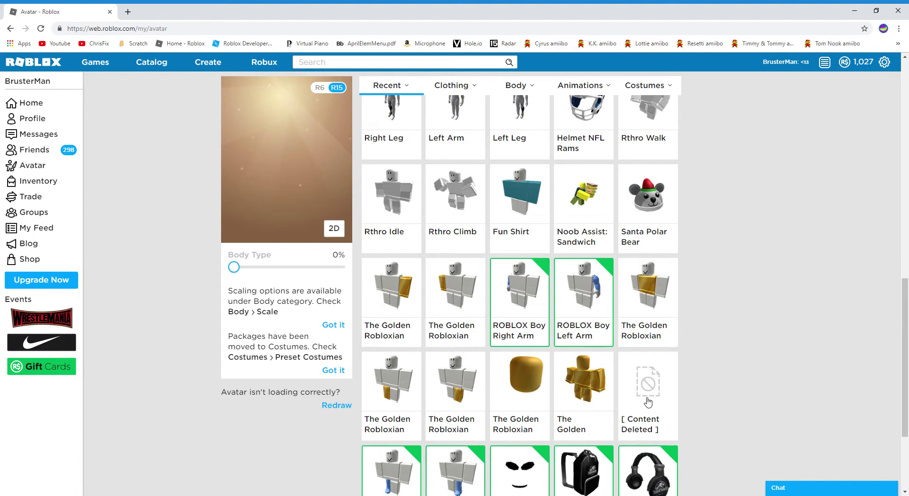
click(649, 402)
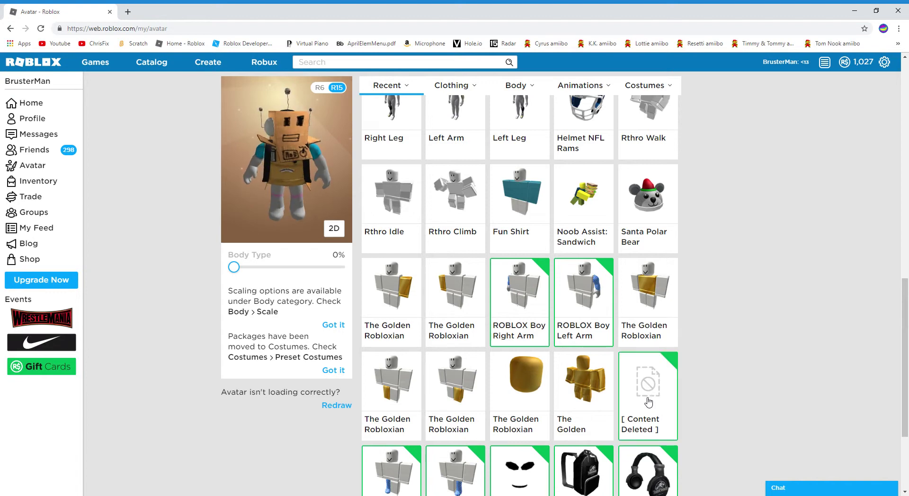
scroll(612, 394, down, 2)
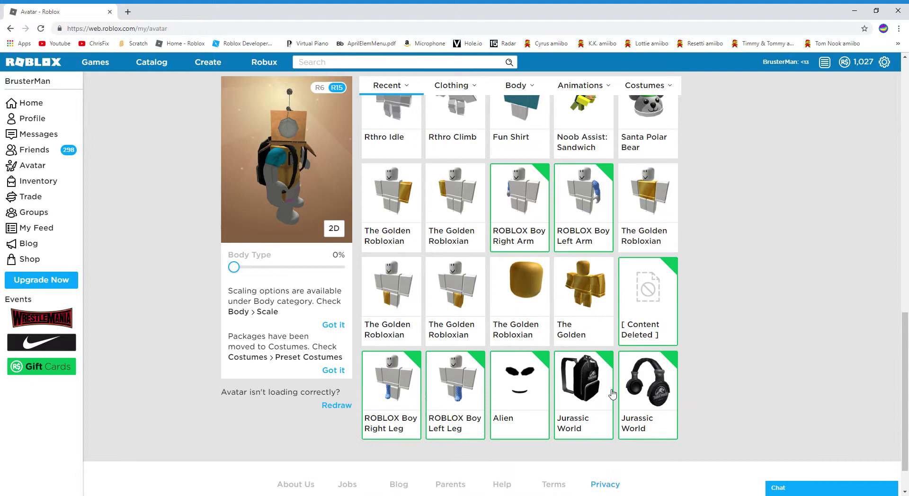
scroll(481, 226, up, 15)
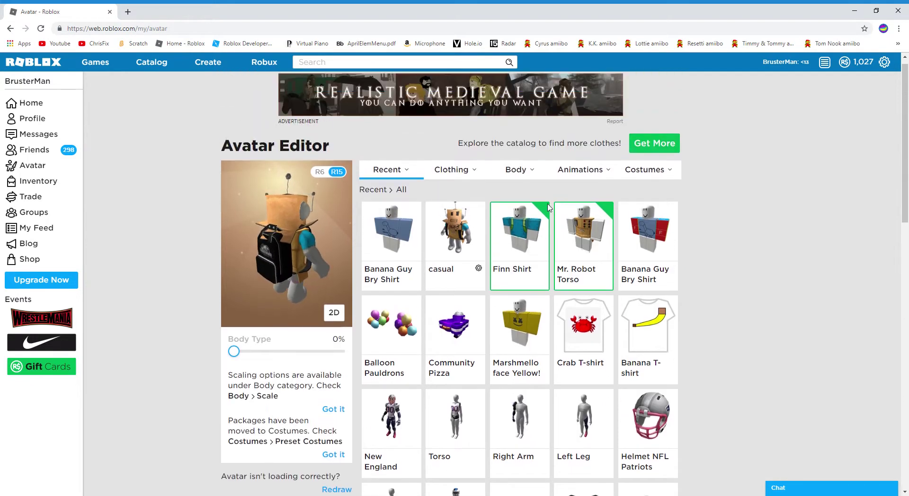
Highlight the Crabs and Banana group title and the word Banana, then scroll down
mouse_move(545, 182)
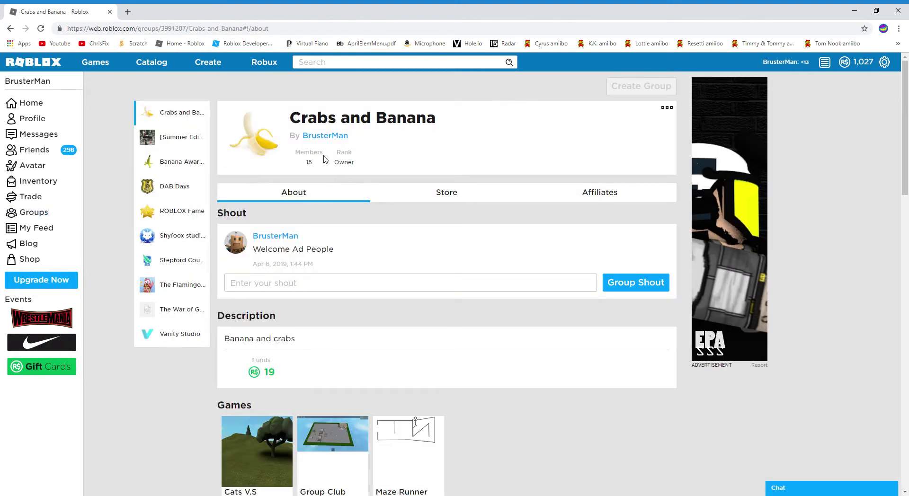
drag(286, 120, 442, 117)
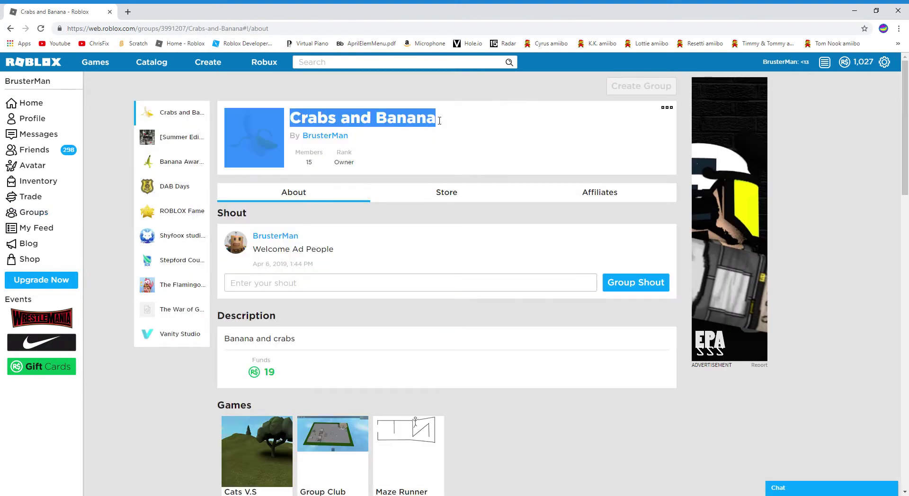
click(409, 124)
drag(384, 127, 446, 121)
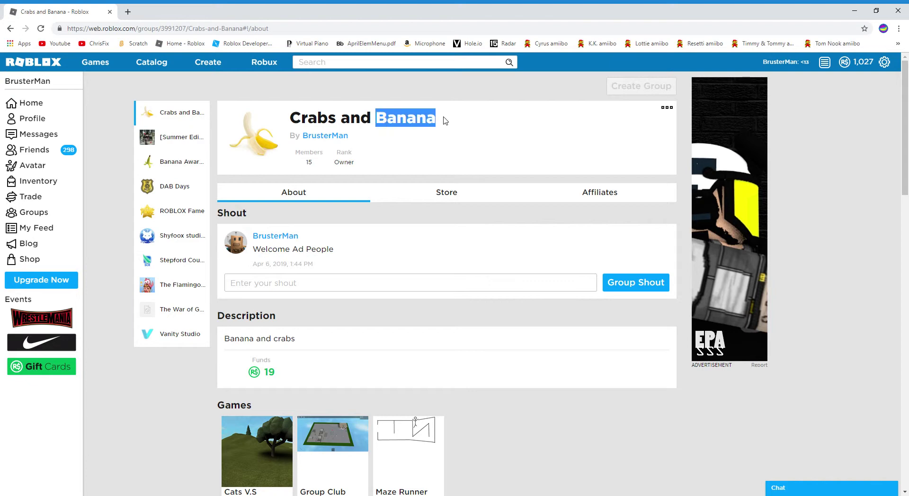
click(427, 127)
scroll(404, 199, down, 4)
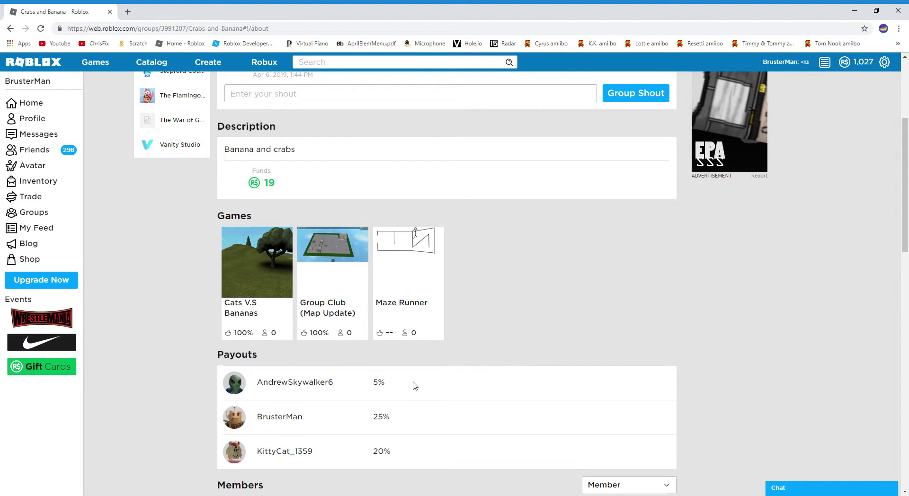
Highlight the group's 5%, 25% and 20% payout shares
drag(362, 390, 204, 386)
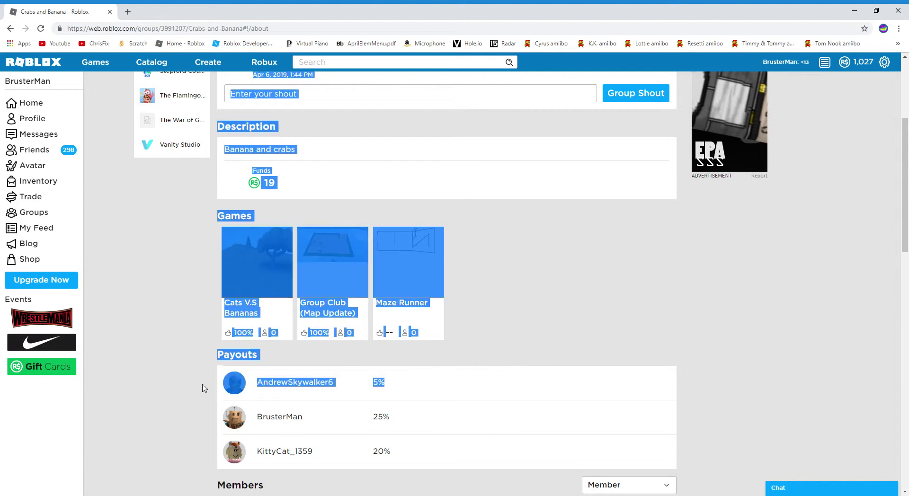
click(201, 386)
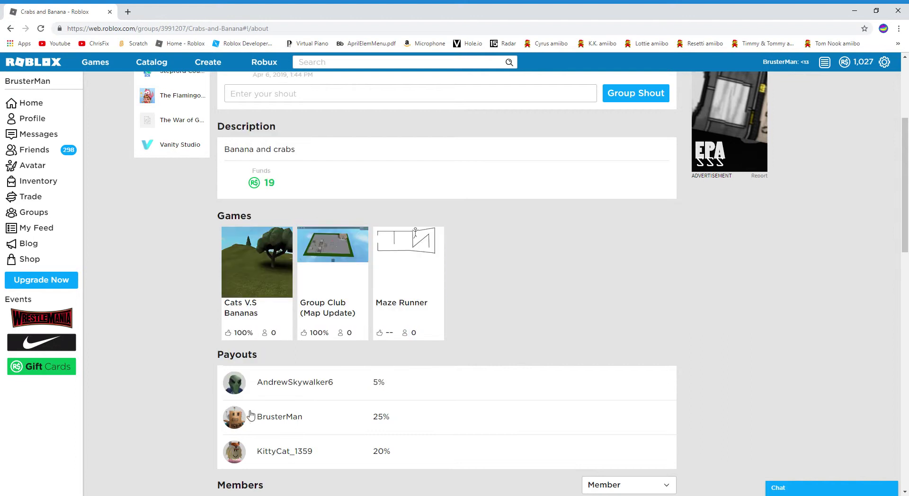
drag(411, 421, 265, 423)
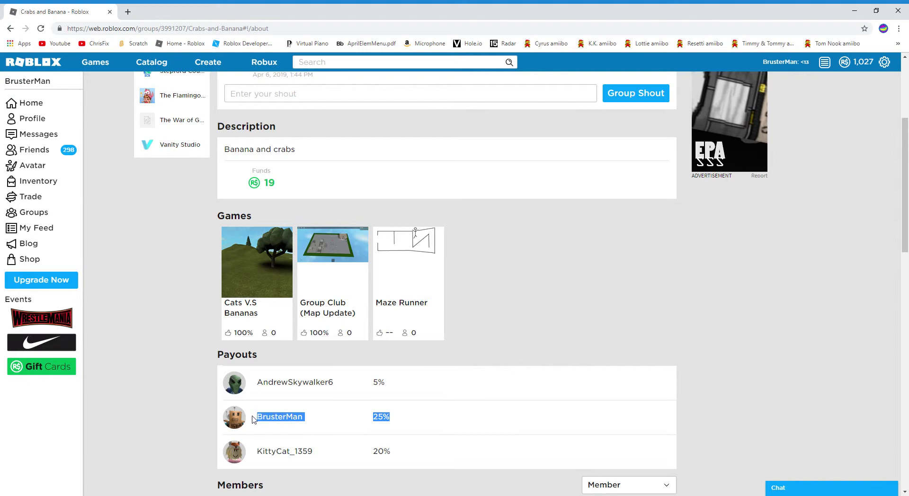
click(211, 407)
drag(395, 460, 270, 465)
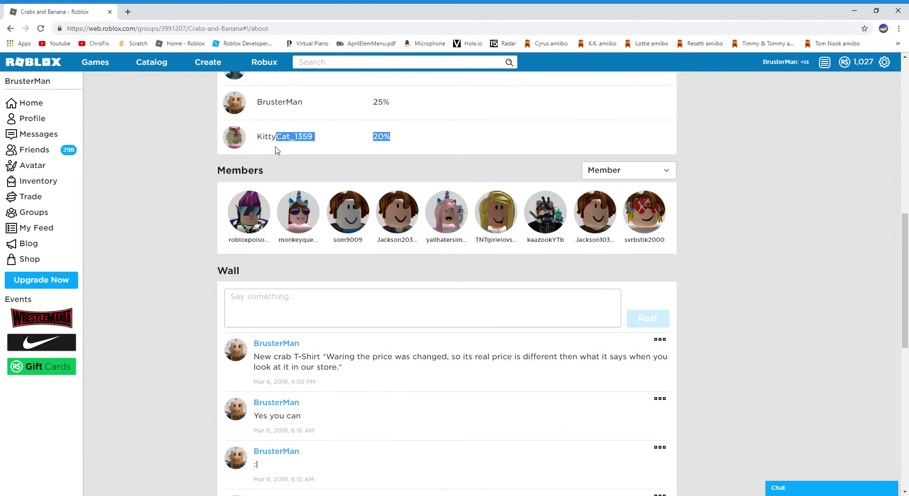
drag(277, 150, 260, 135)
Highlight the crab T-shirt price warning post on the group wall
scroll(350, 208, down, 1)
mouse_move(326, 309)
mouse_down()
mouse_move(499, 303)
mouse_move(598, 324)
mouse_move(463, 310)
mouse_move(339, 328)
mouse_up()
click(372, 304)
scroll(371, 303, up, 11)
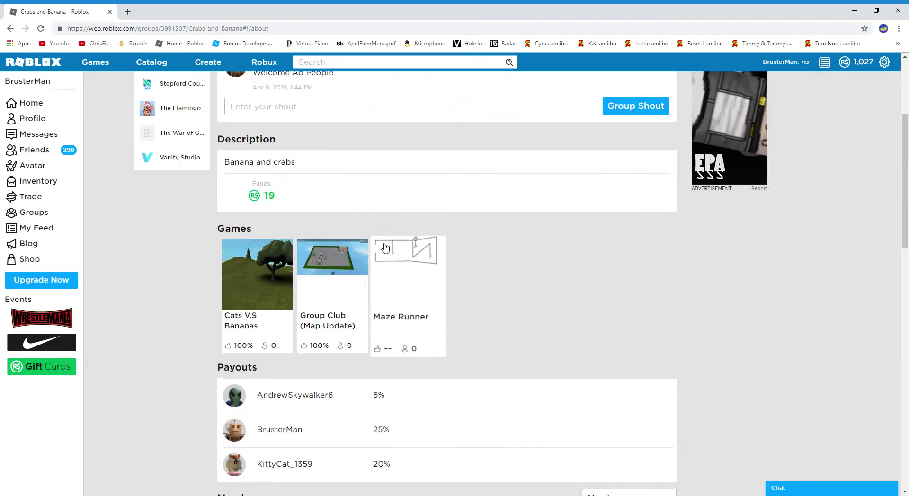
click(455, 162)
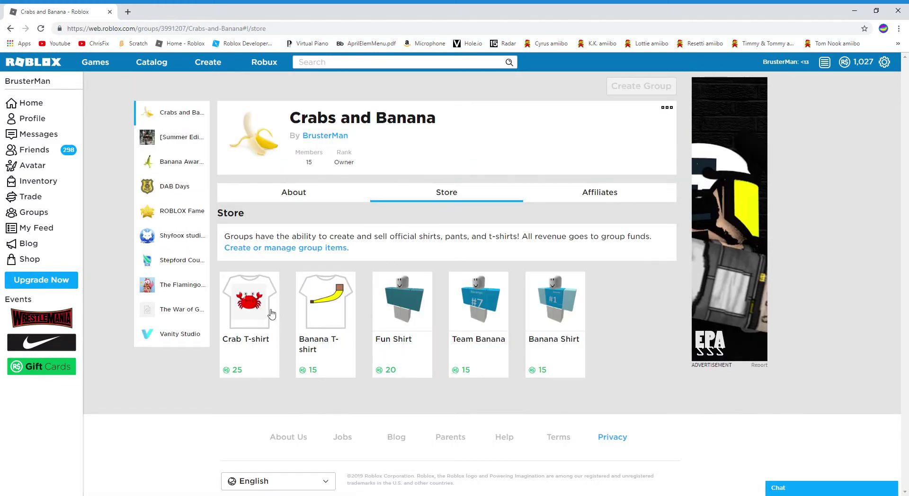
click(255, 301)
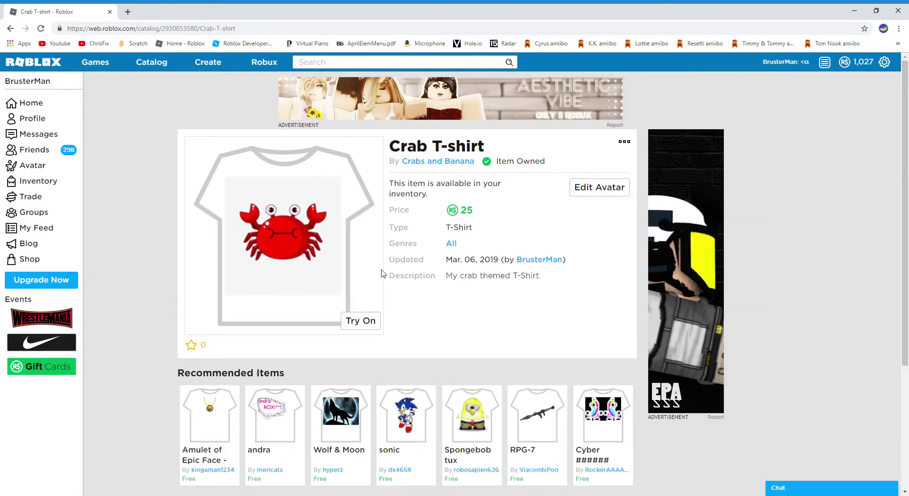
click(10, 28)
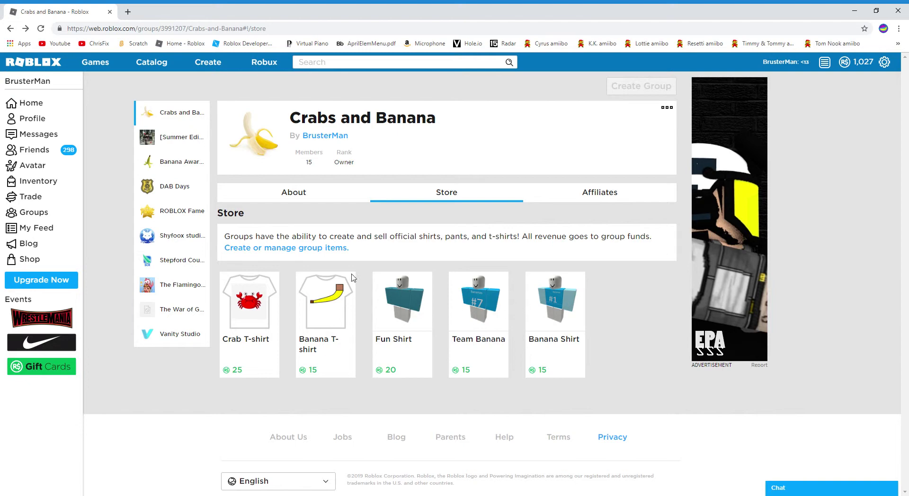
click(263, 198)
Scroll down the group page and briefly open the member roles list
scroll(336, 313, down, 9)
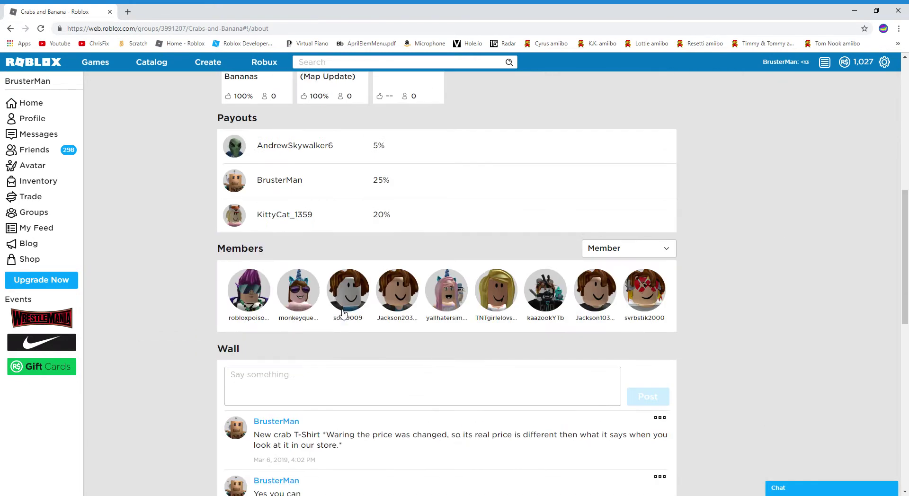
scroll(344, 313, down, 1)
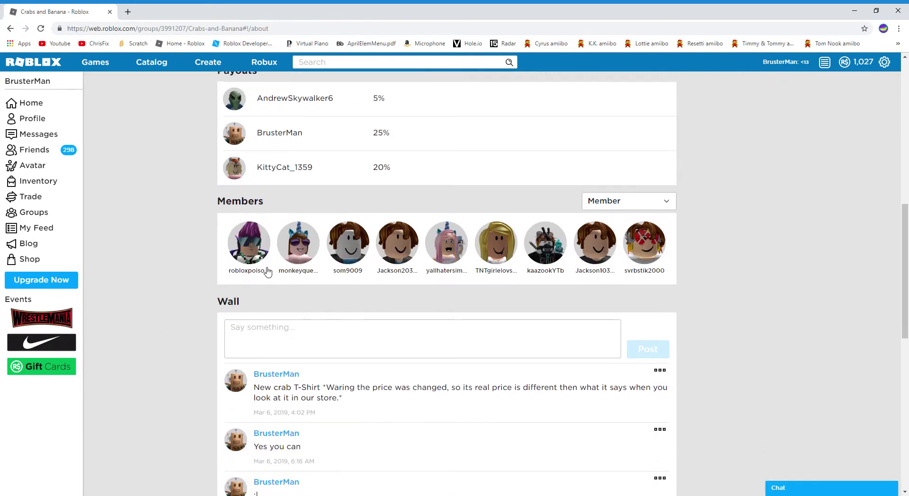
click(638, 207)
click(638, 209)
Delete the New crab T-Shirt post from the wall and highlight the remaining posts
scroll(668, 262, down, 5)
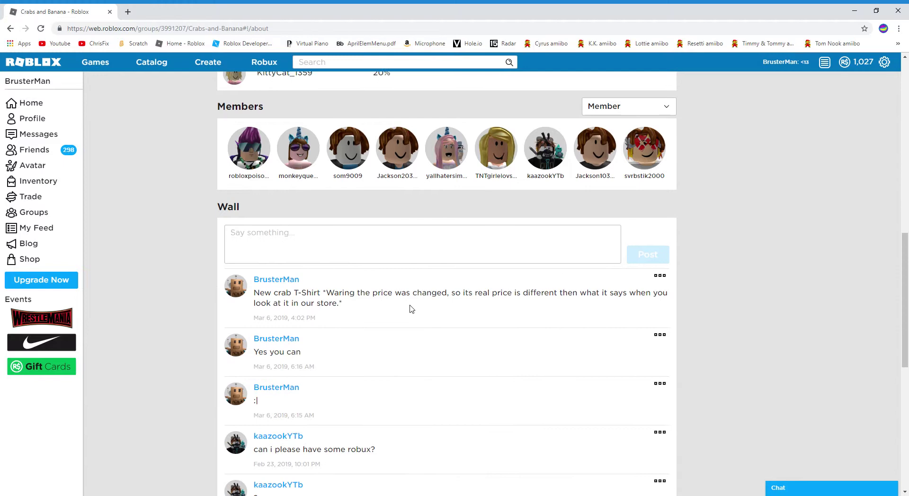
click(660, 134)
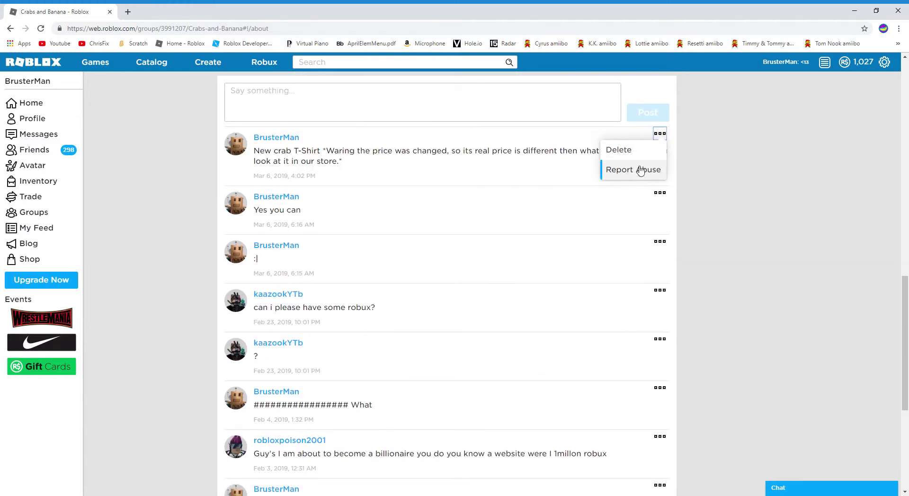
click(640, 150)
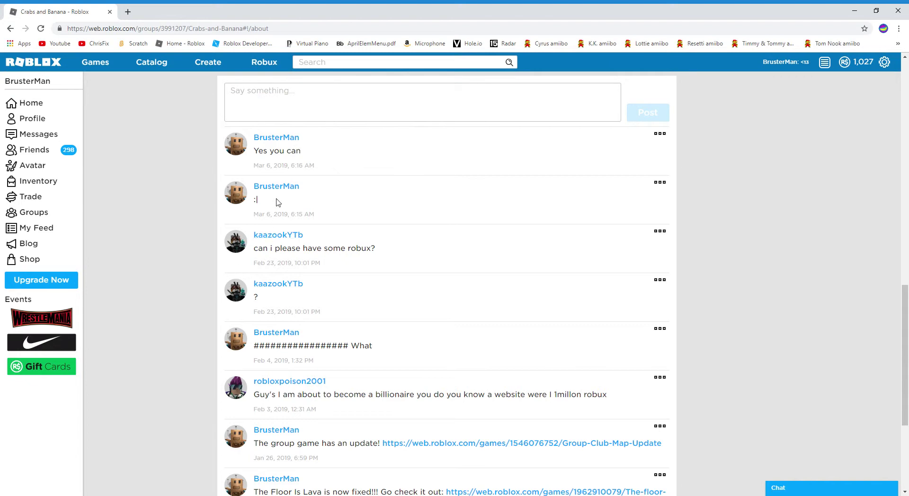
drag(253, 150, 297, 151)
click(298, 151)
drag(254, 249, 283, 248)
Highlight the 19 Robux group funds, then return to the top of the group page
scroll(357, 228, up, 15)
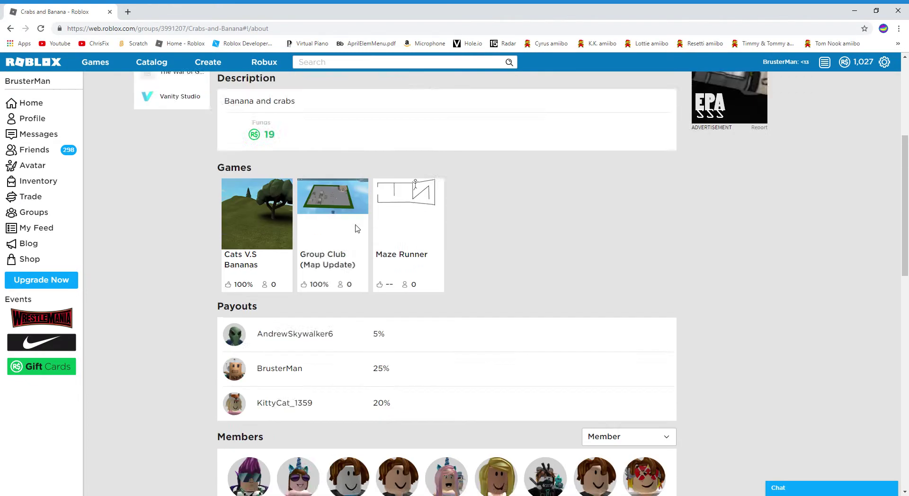
scroll(357, 228, down, 2)
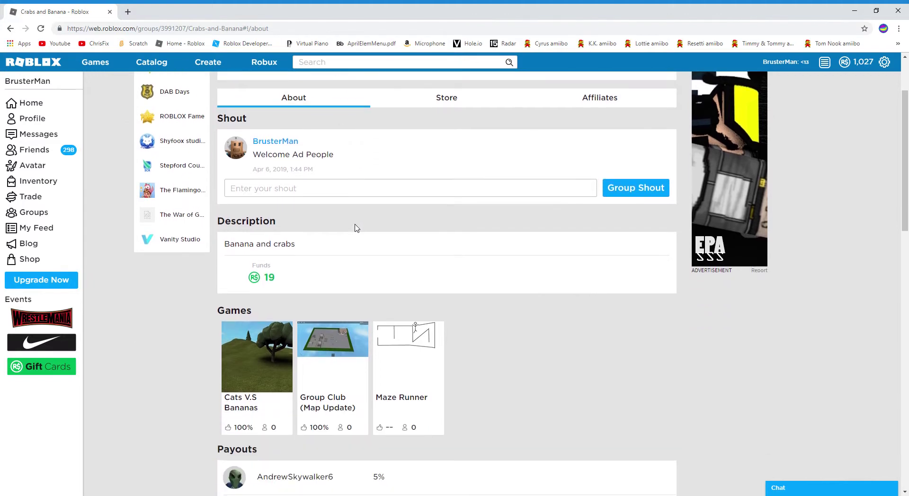
double_click(272, 279)
click(273, 282)
scroll(341, 246, up, 2)
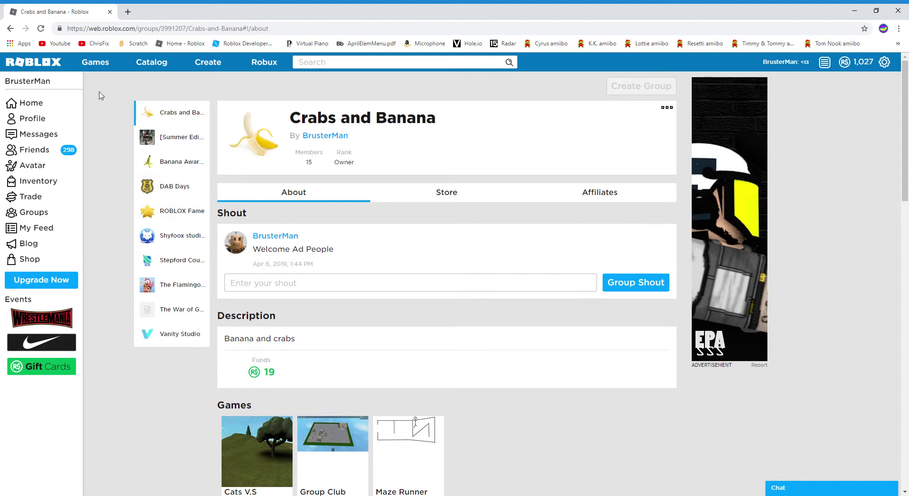
Page the Games Popular row forward twice and open ICE CREAM VAN SIMULATOR - BETA
click(102, 61)
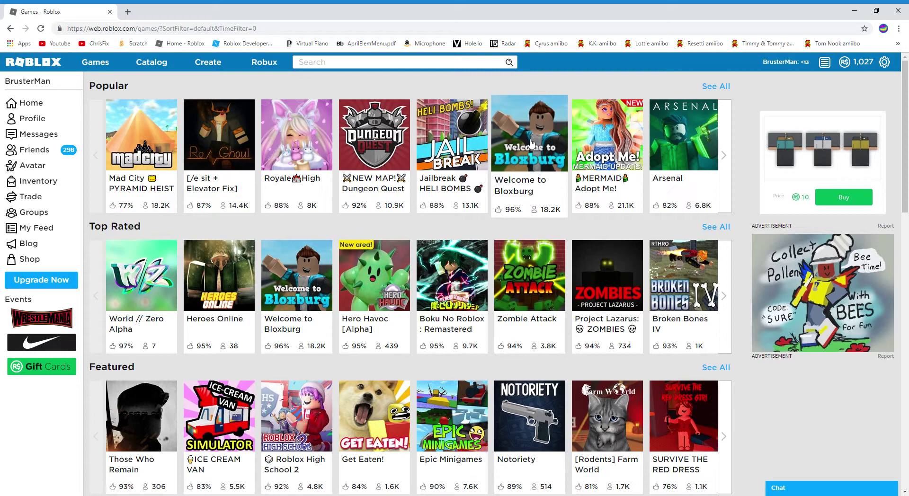
click(726, 170)
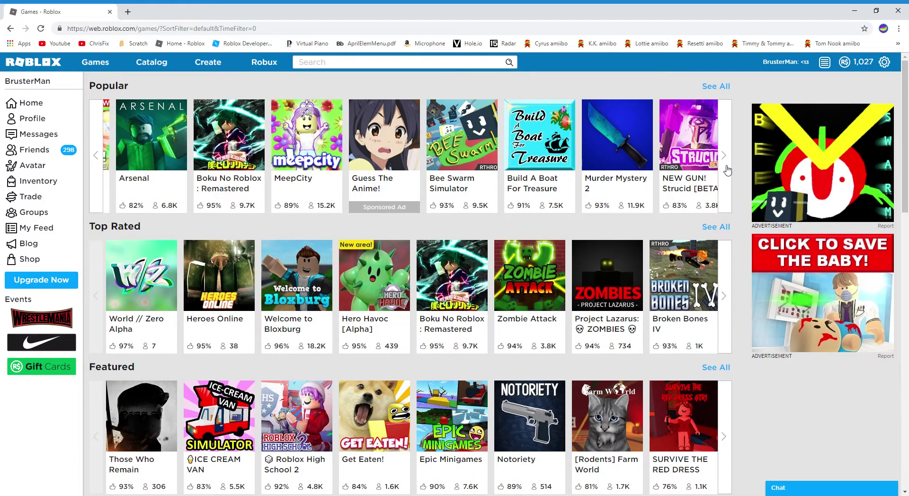
click(730, 171)
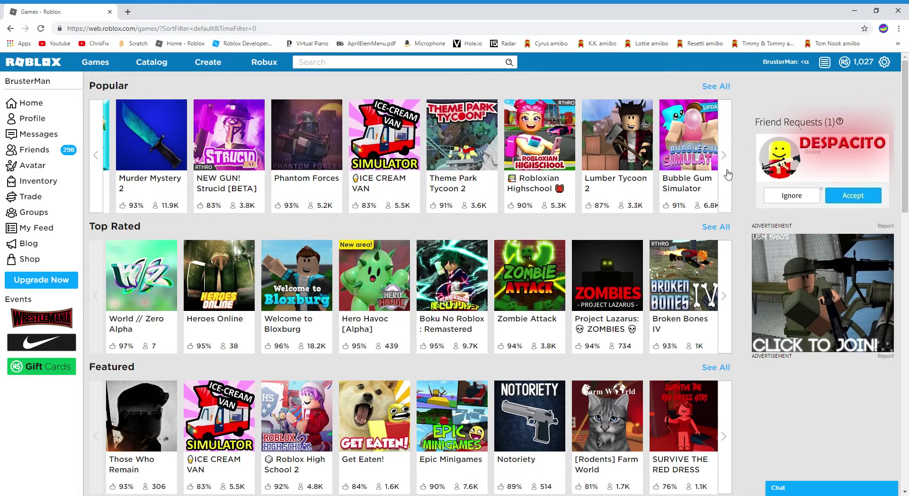
click(400, 130)
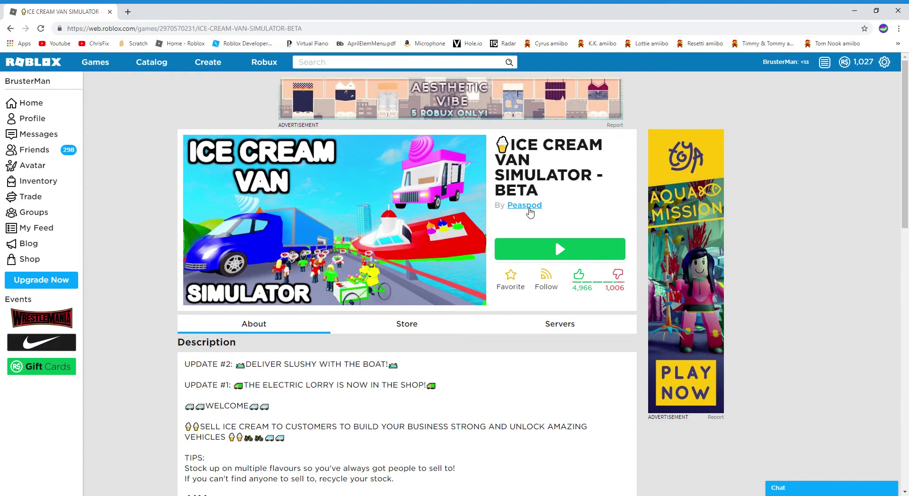
click(549, 256)
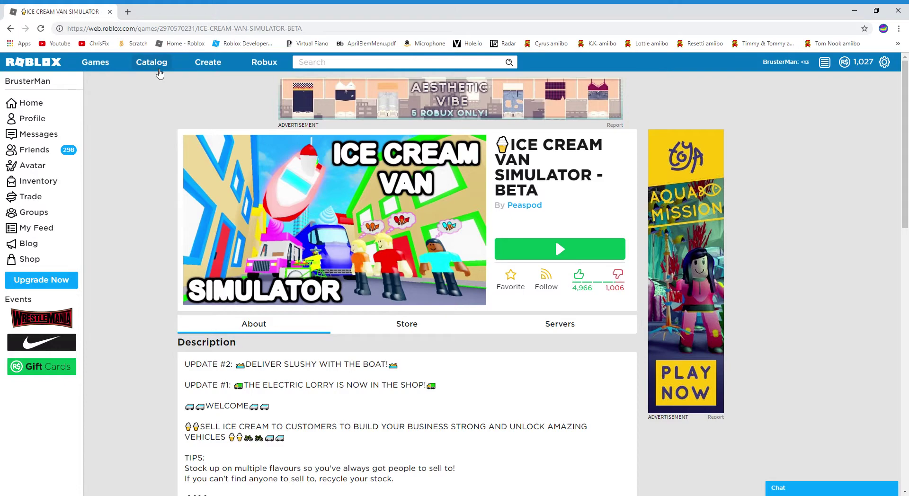
Scroll the Games page's Popular, Top Rated and Featured rows, then reload it
click(102, 68)
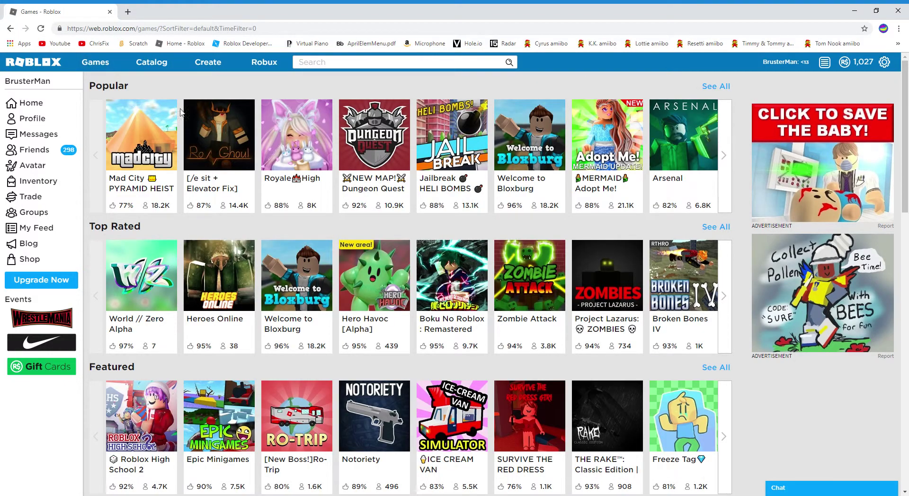
scroll(546, 188, down, 8)
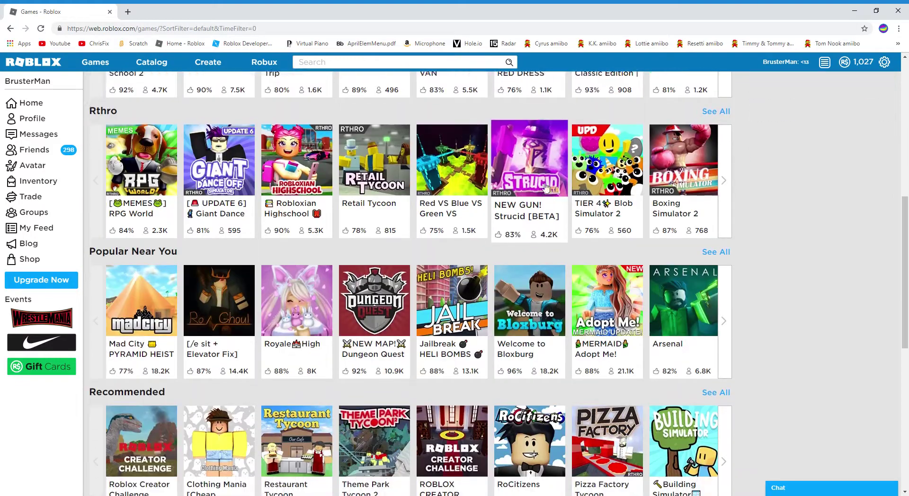
scroll(546, 189, down, 5)
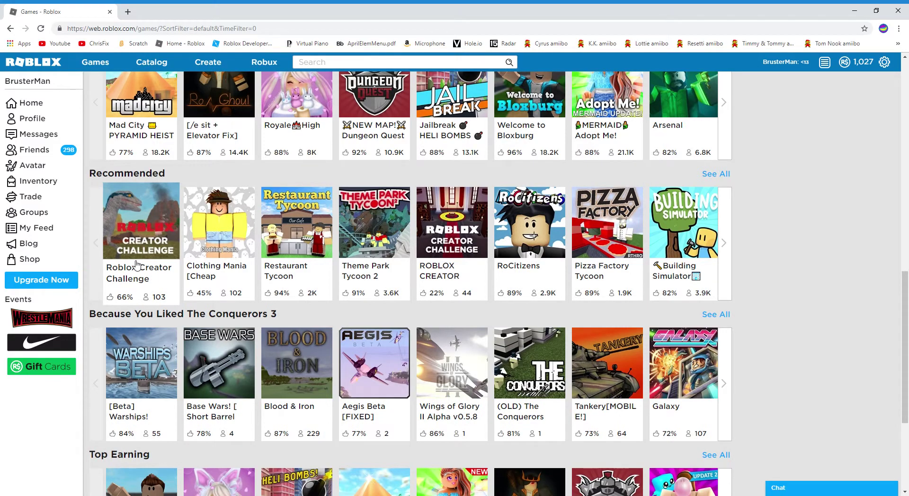
scroll(137, 264, down, 3)
scroll(137, 264, up, 1)
scroll(436, 336, down, 2)
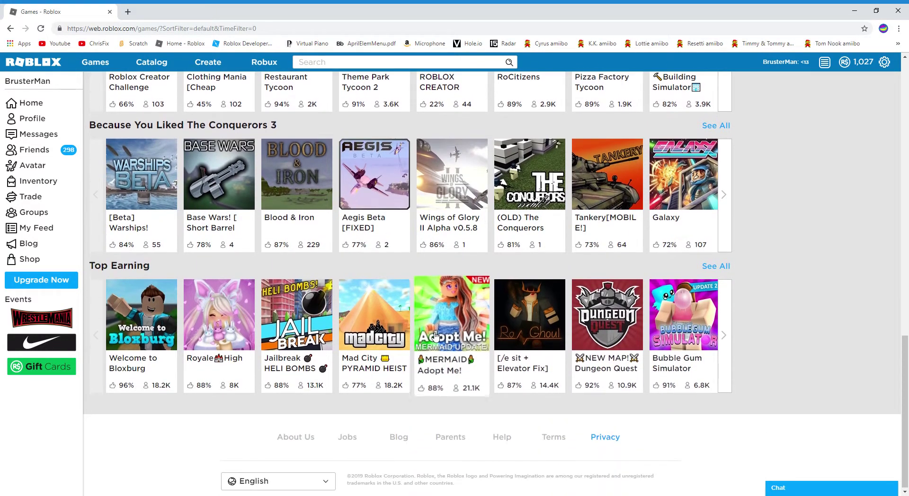
scroll(392, 318, up, 15)
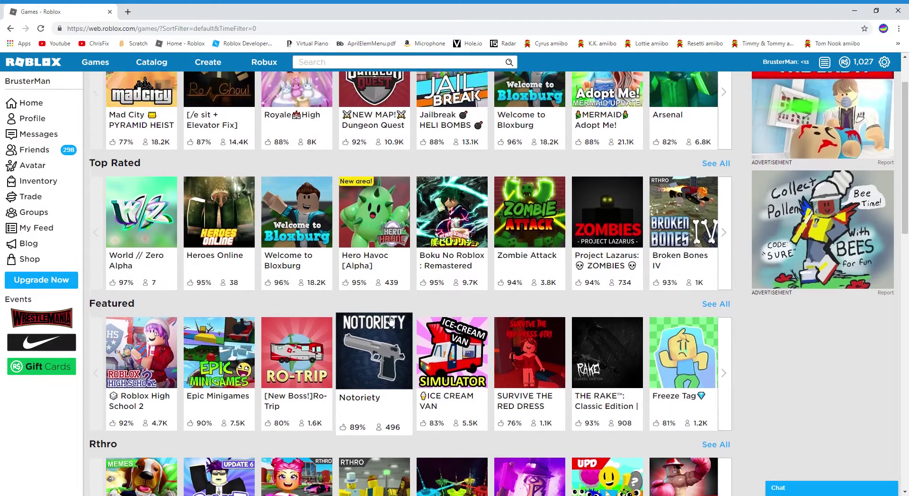
scroll(391, 320, up, 1)
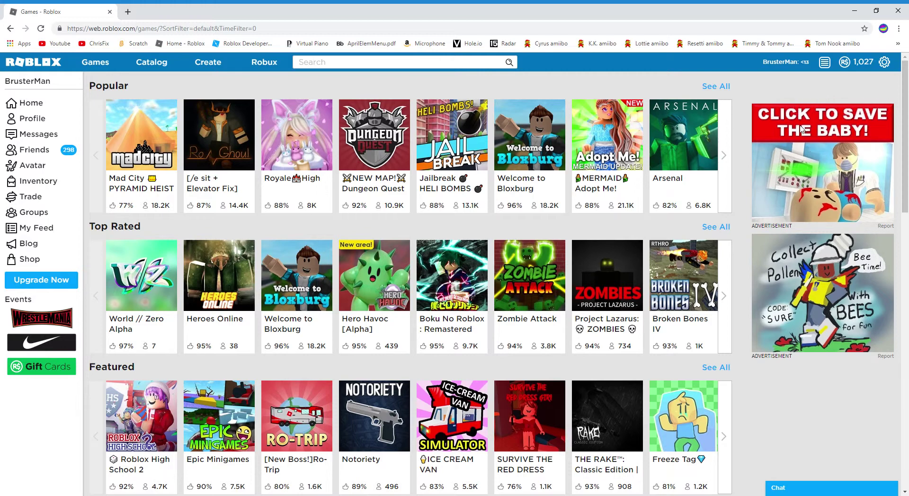
click(90, 63)
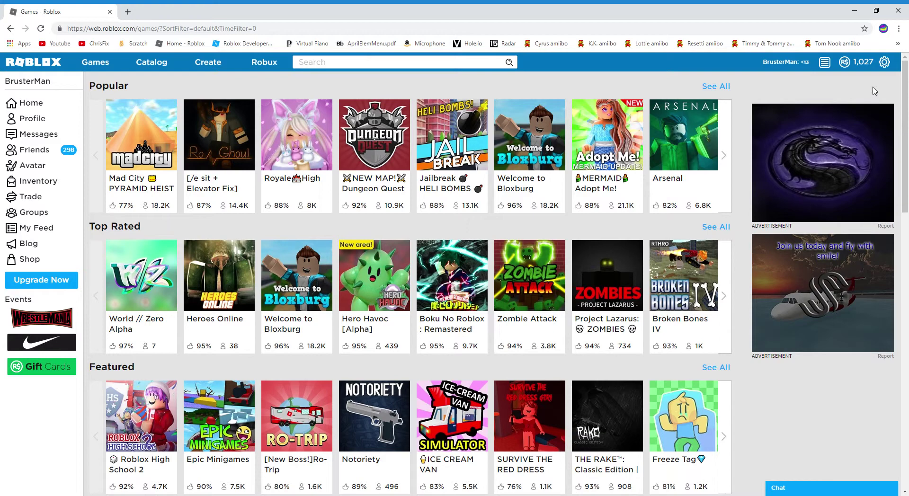
After a look at the advertised Mortal Kombat Tycoon game, search Games for 'tycoon'
click(852, 146)
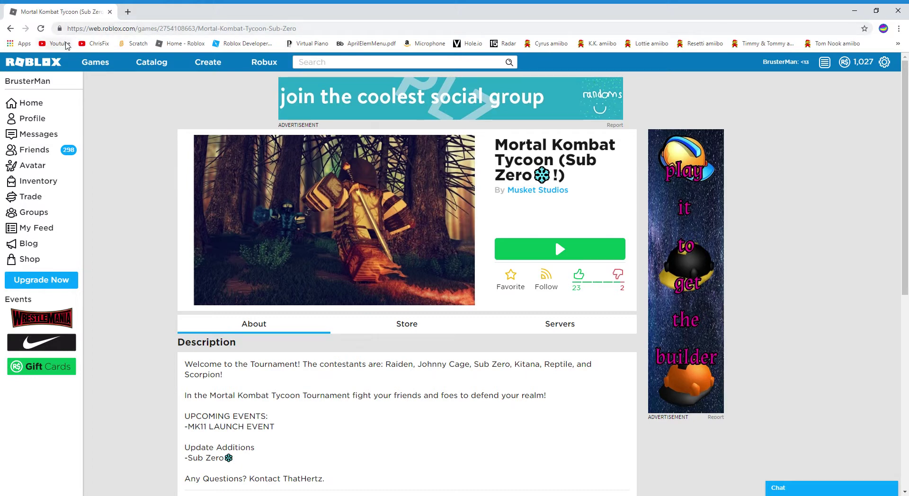
click(96, 63)
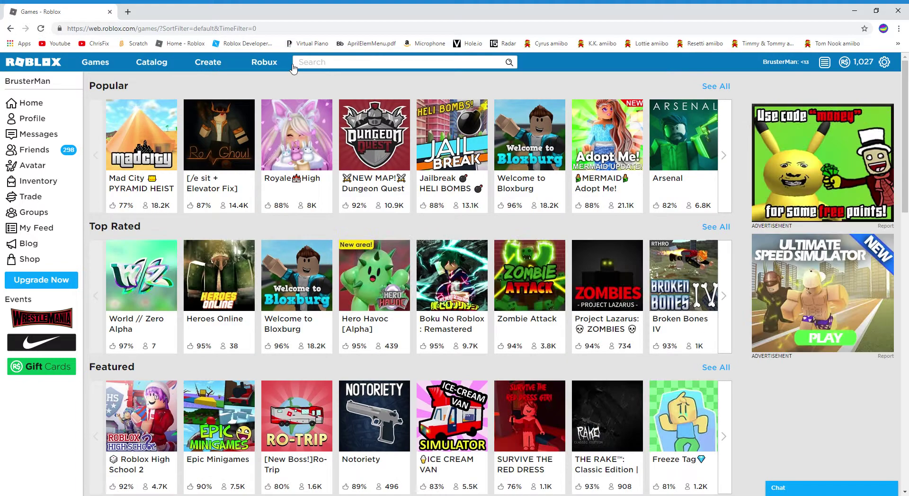
text(tycoon)
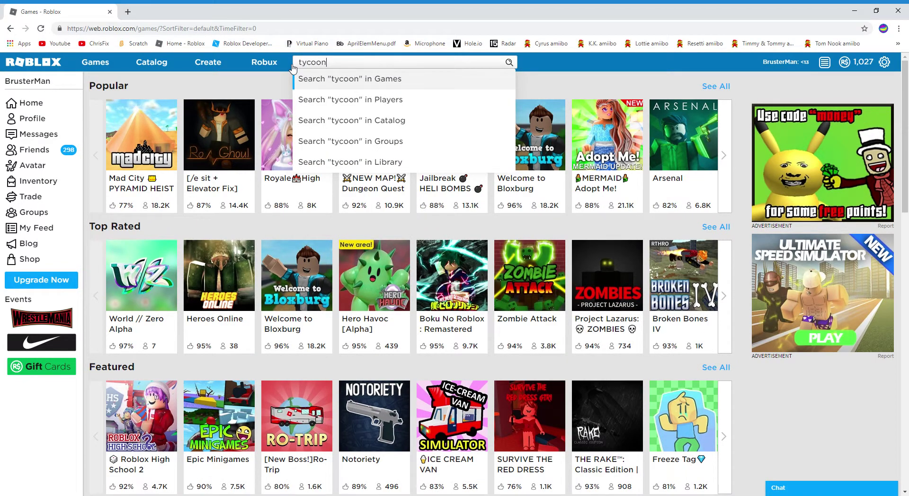
key(Return)
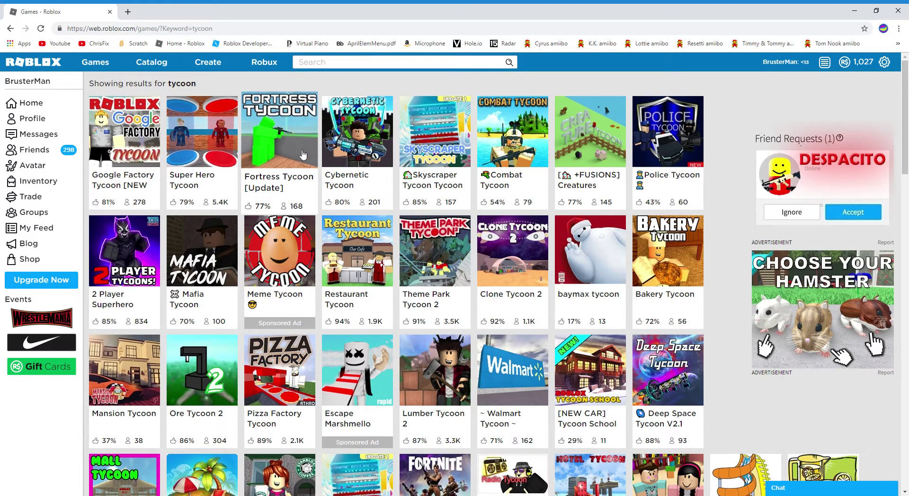
Open the Google Factory Tycoon page, hit Play, and advance its media preview
click(140, 152)
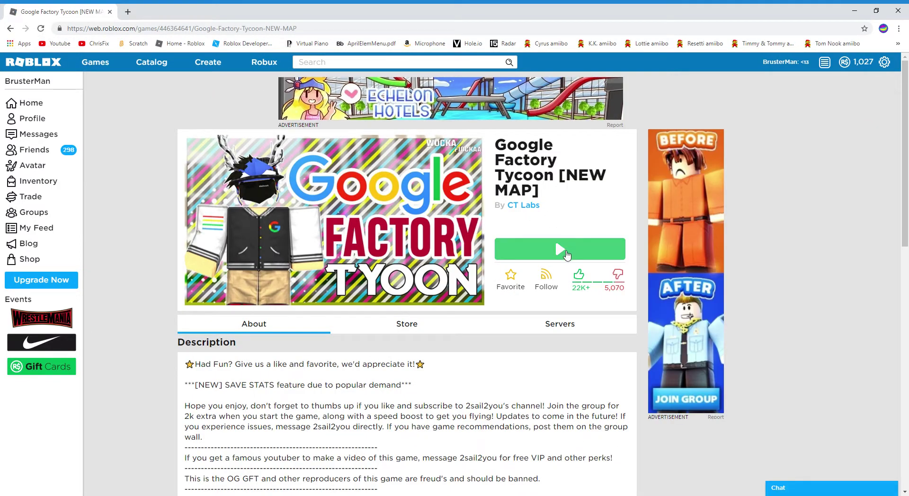
click(568, 253)
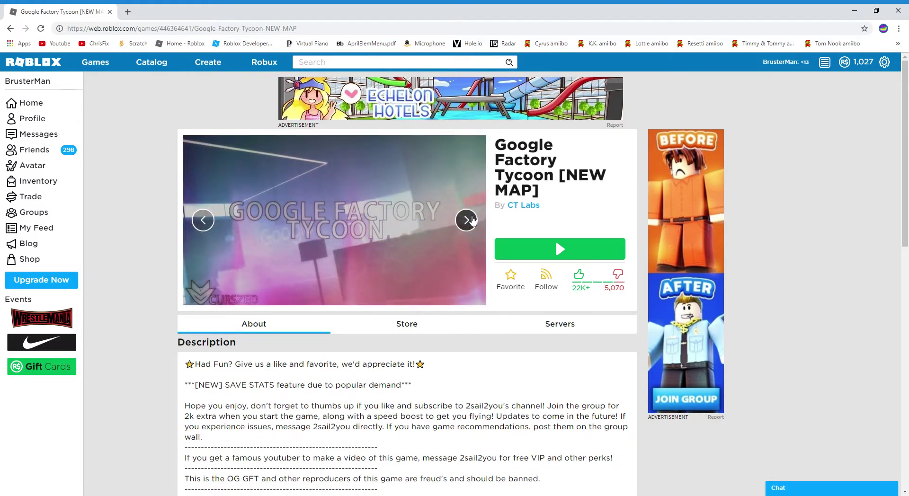
click(467, 220)
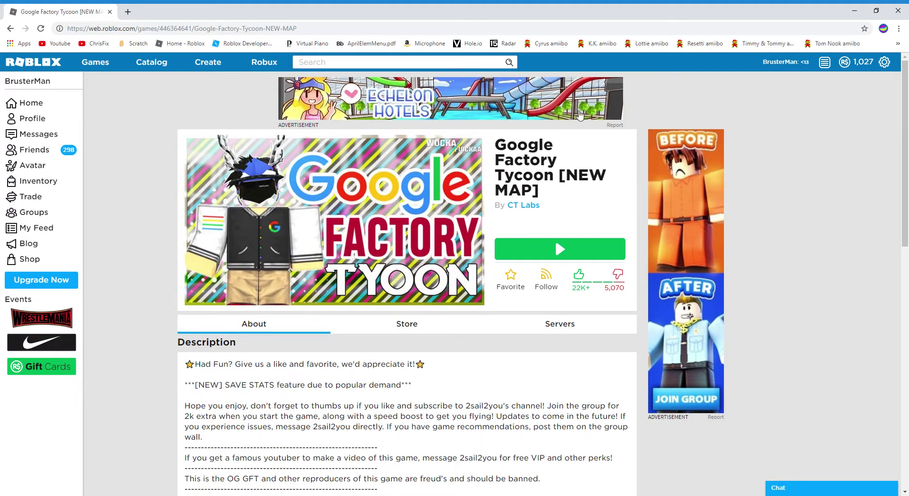